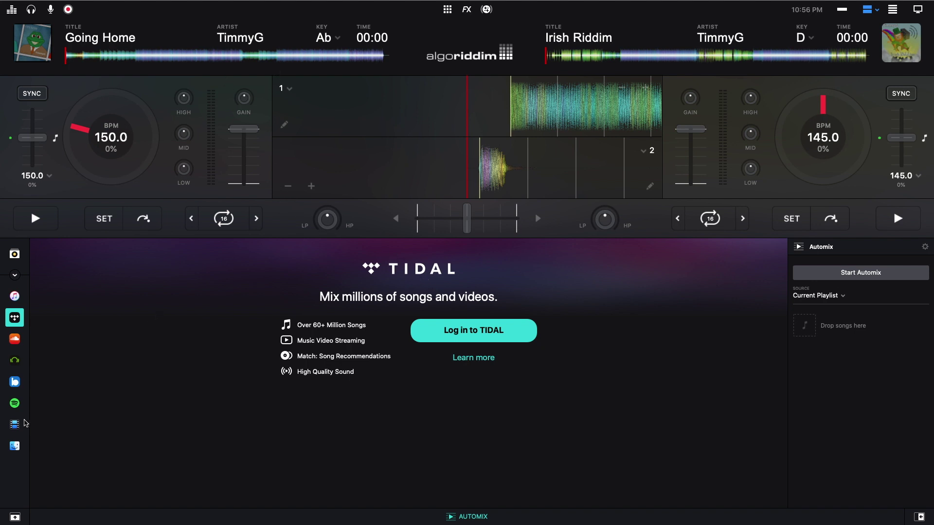
- Open the Spotify source in djay Pro 2 to show its July 1, 2020 cutoff notice
click(15, 403)
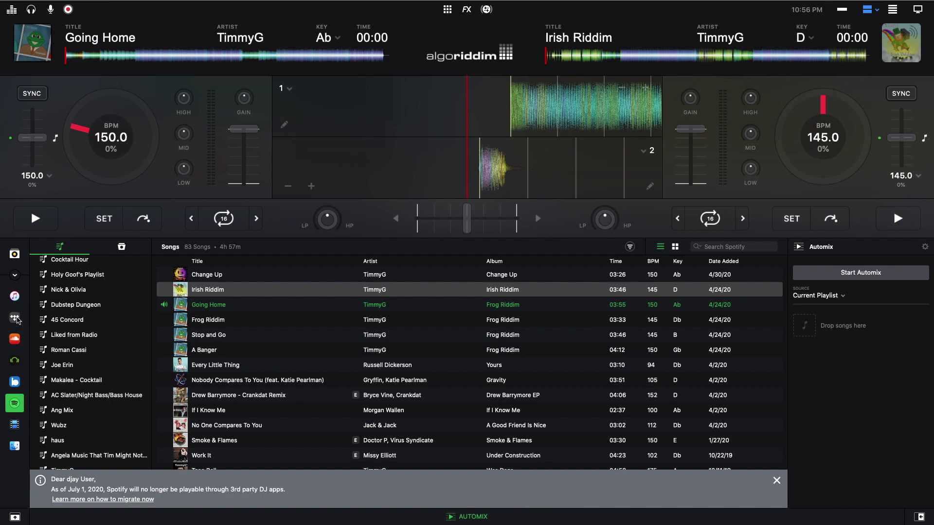
- Switch the djay library source back to TIDAL
click(15, 318)
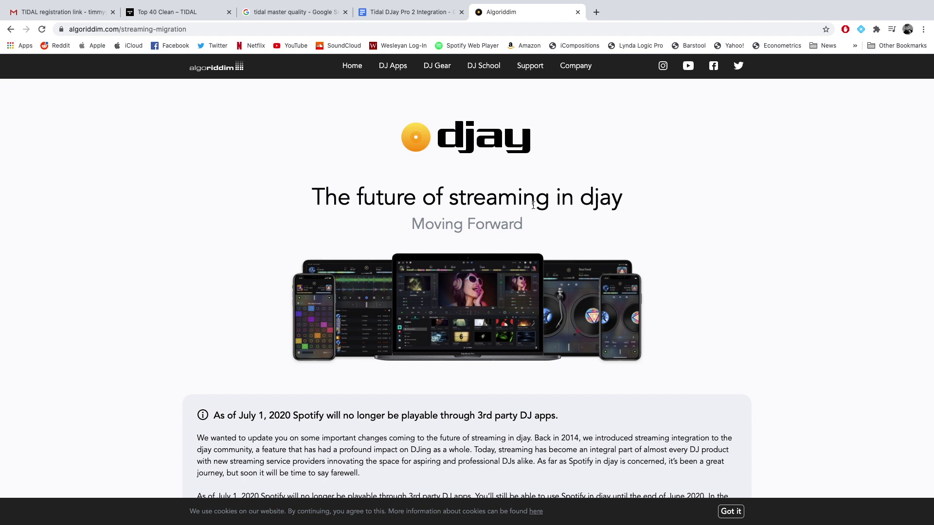
- Read down the Spotify-cutoff announcement page toward the Migrate to TIDAL button
scroll(559, 209, down, 3)
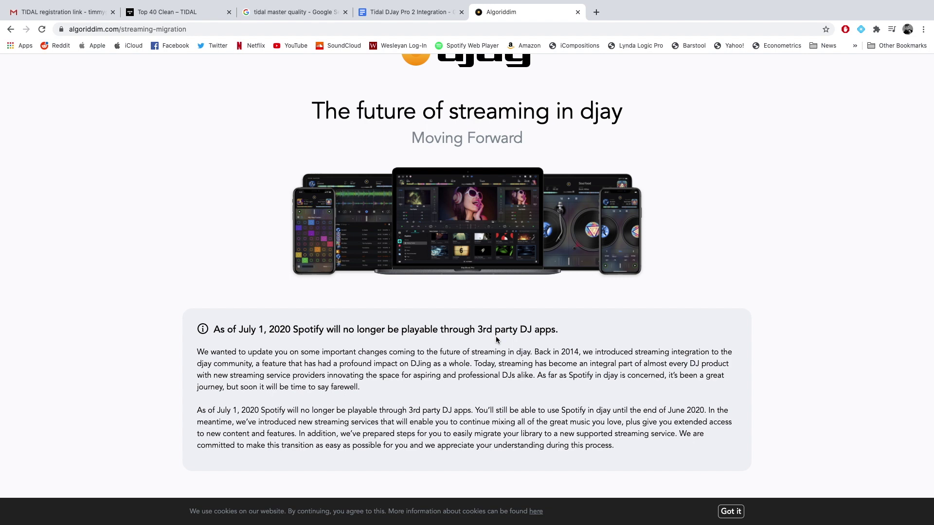
drag(214, 329, 292, 329)
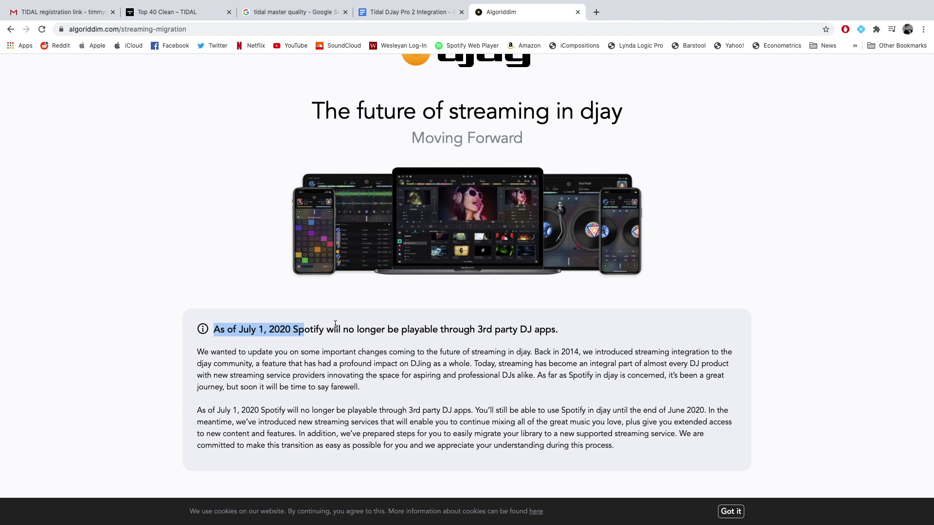
click(343, 324)
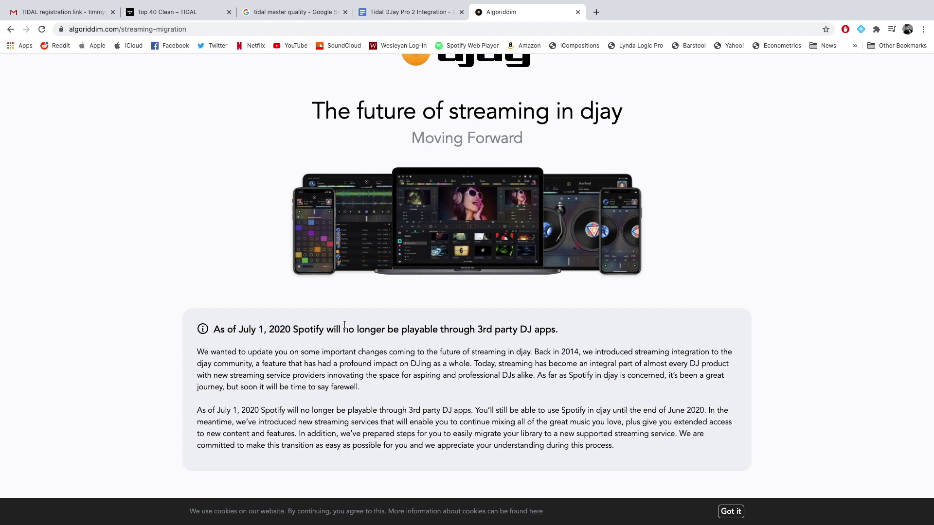
scroll(348, 323, down, 6)
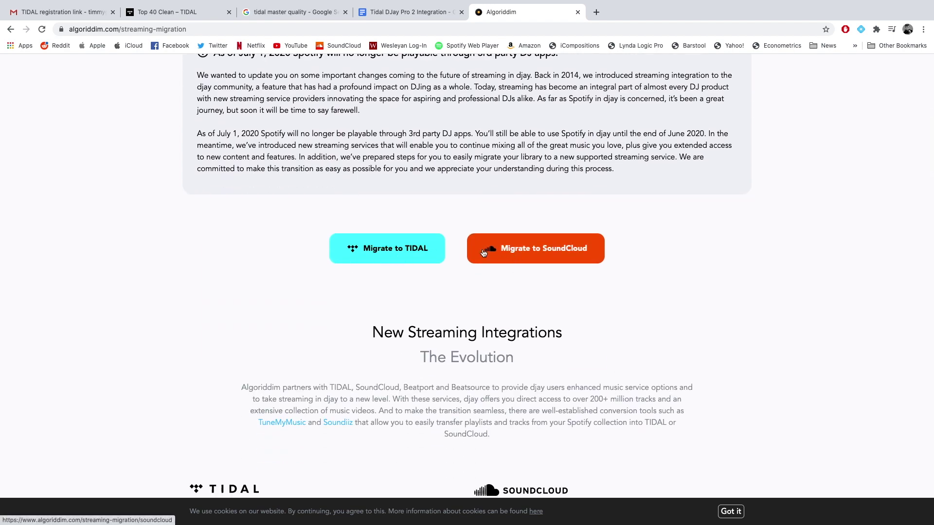
scroll(358, 267, down, 1)
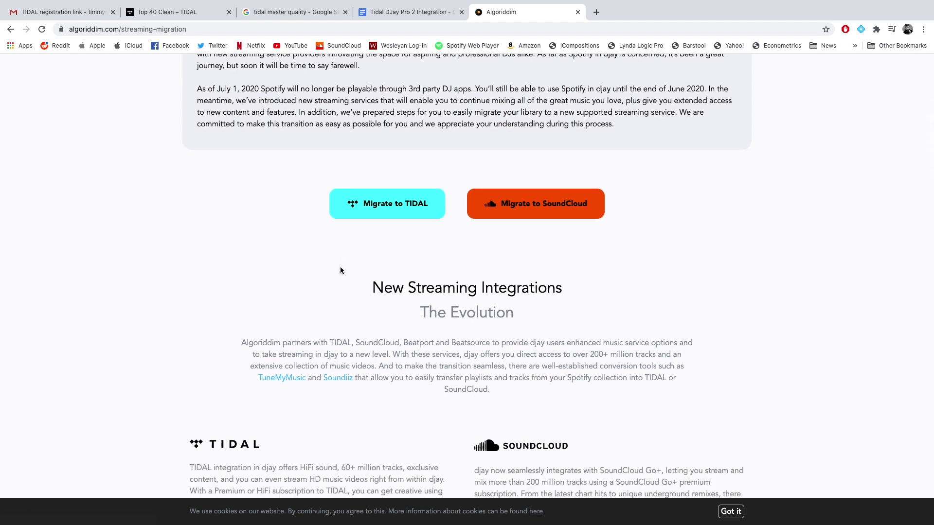
- Open the Migrate to TIDAL page, review its three steps and e-mail field, then return to the registration email
click(390, 216)
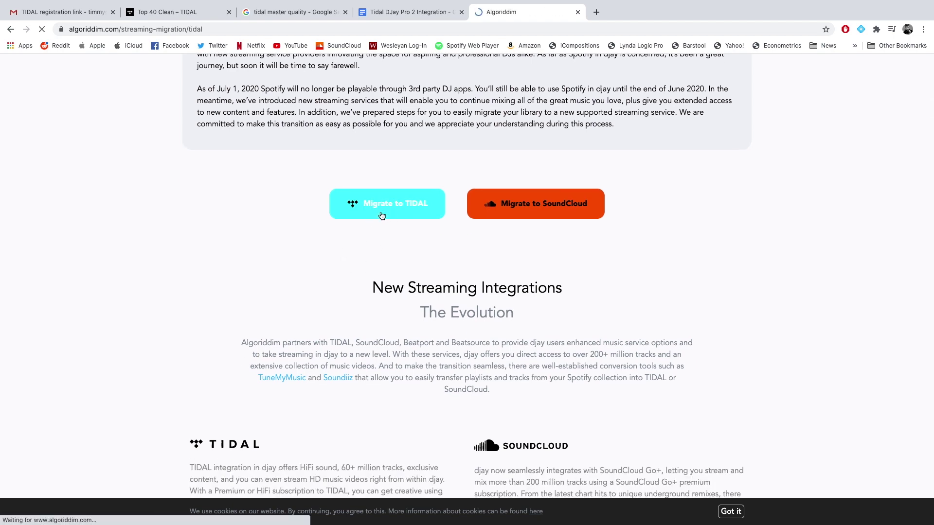
scroll(342, 269, down, 5)
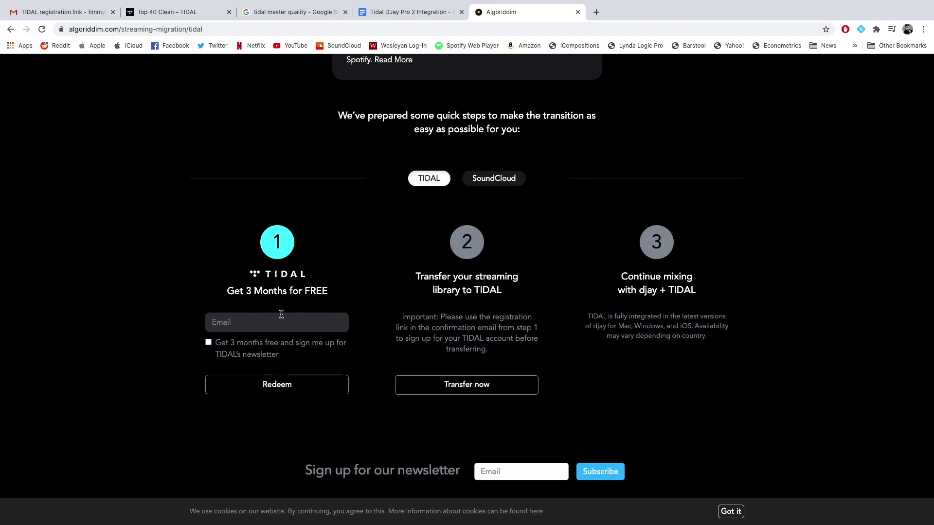
click(252, 322)
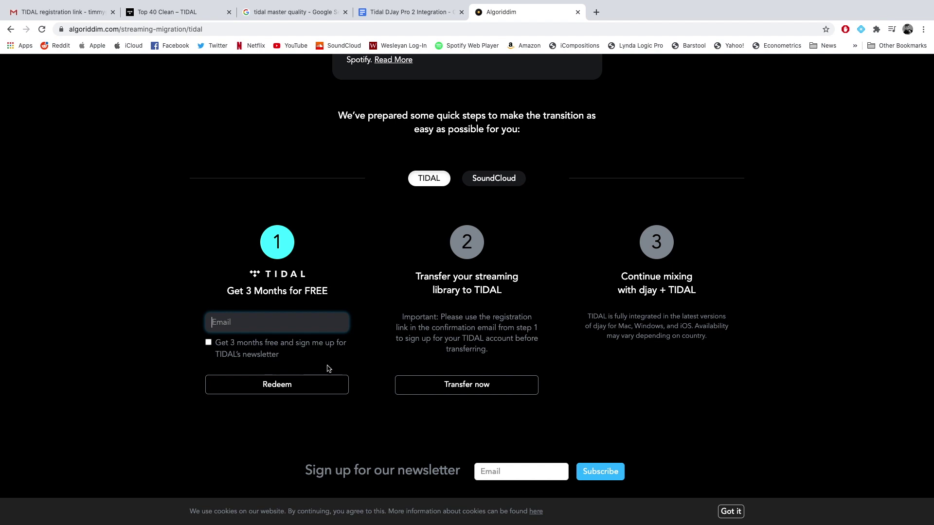
click(58, 14)
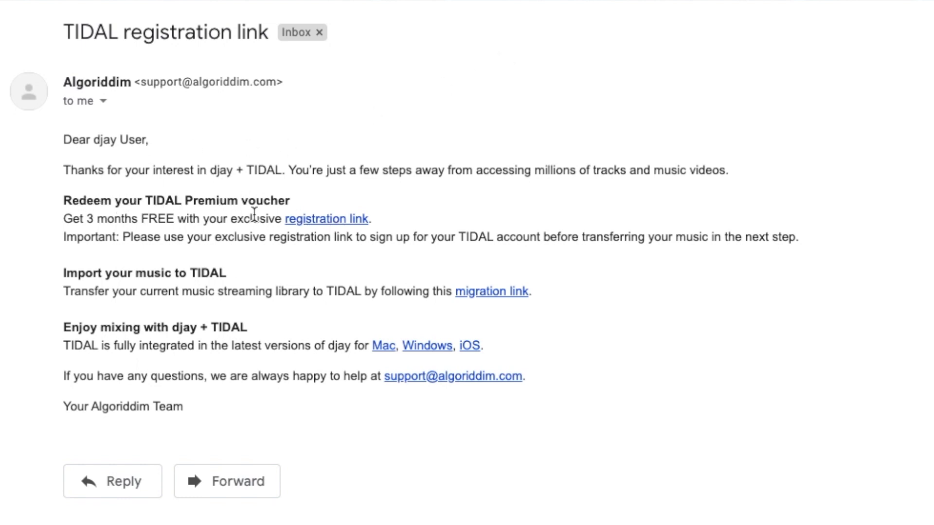
- Follow the email's exclusive registration link to TIDAL's prefilled voucher redemption page
click(344, 220)
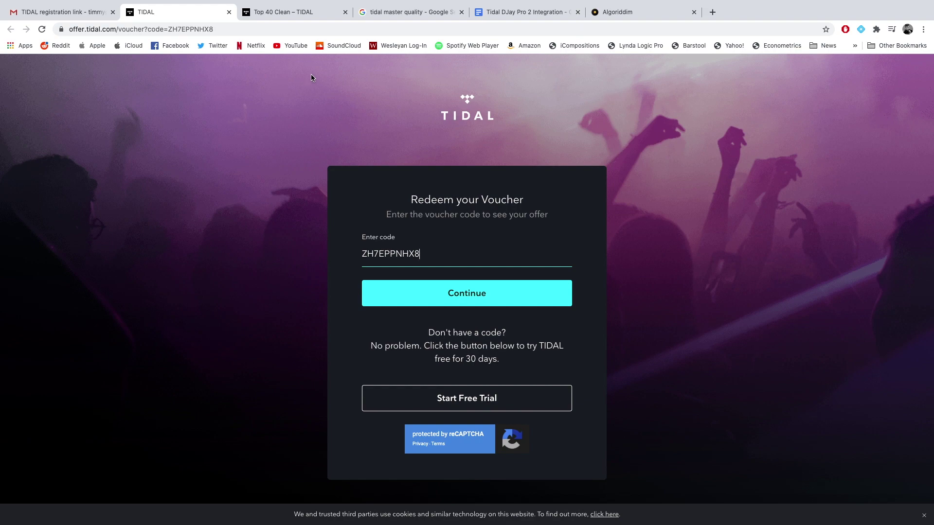
- Look over the Top 40 Clean and voucher tabs, then go back to the TIDAL registration email
click(293, 13)
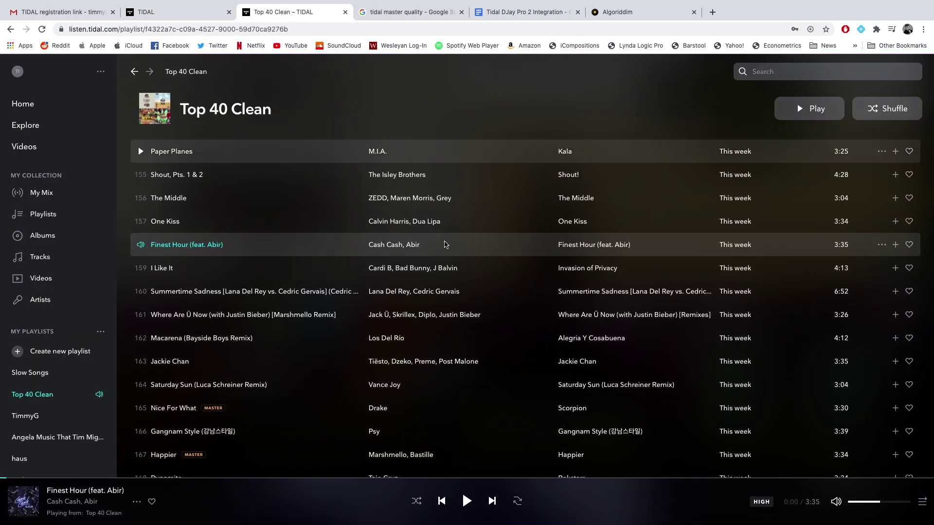
click(149, 12)
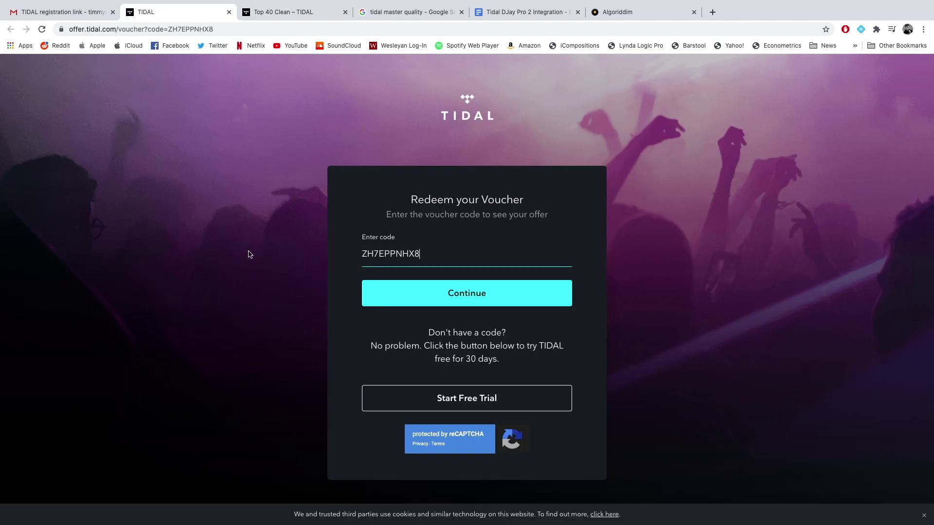
click(63, 12)
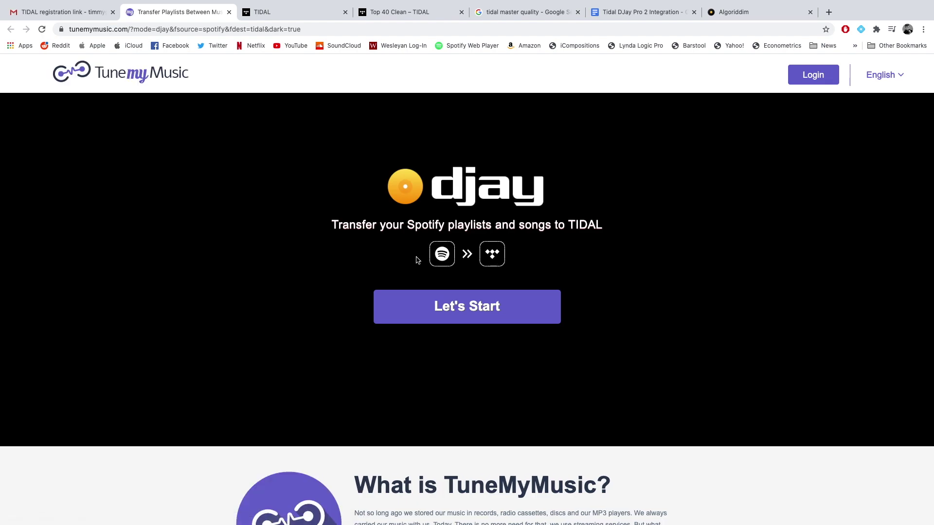
- Start the TuneMyMusic transfer with Let's Start to reach the playlist selection step
click(459, 315)
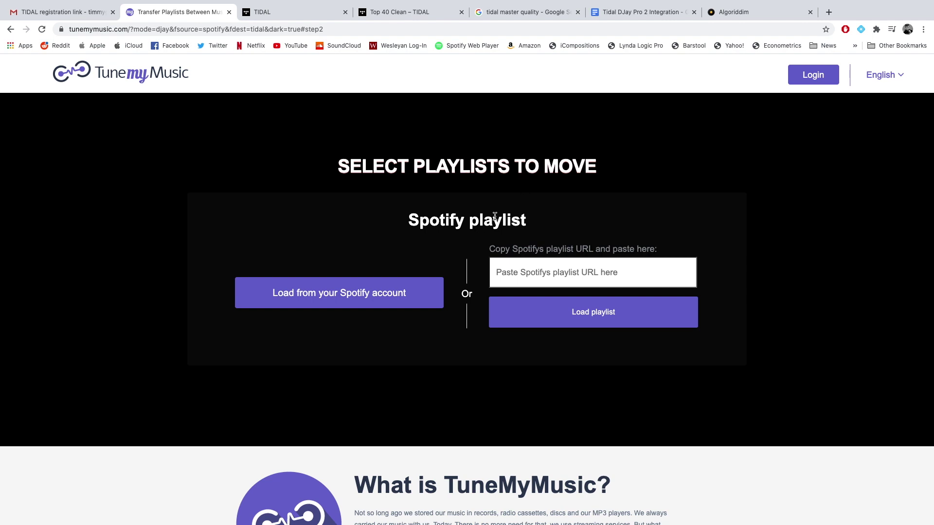
- Switch to the Top 40 Clean TIDAL tab and scroll through the My Playlists sidebar
click(388, 11)
scroll(68, 307, down, 9)
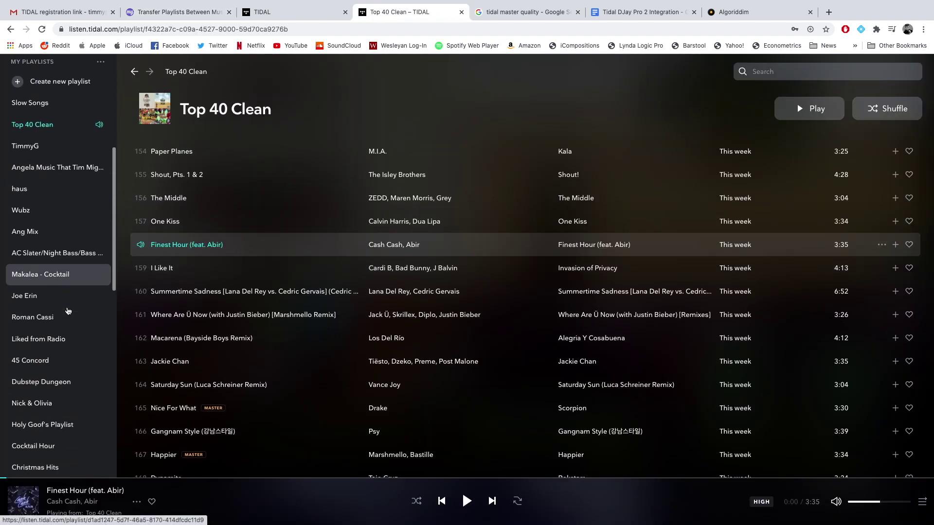
scroll(67, 310, down, 5)
scroll(67, 310, up, 15)
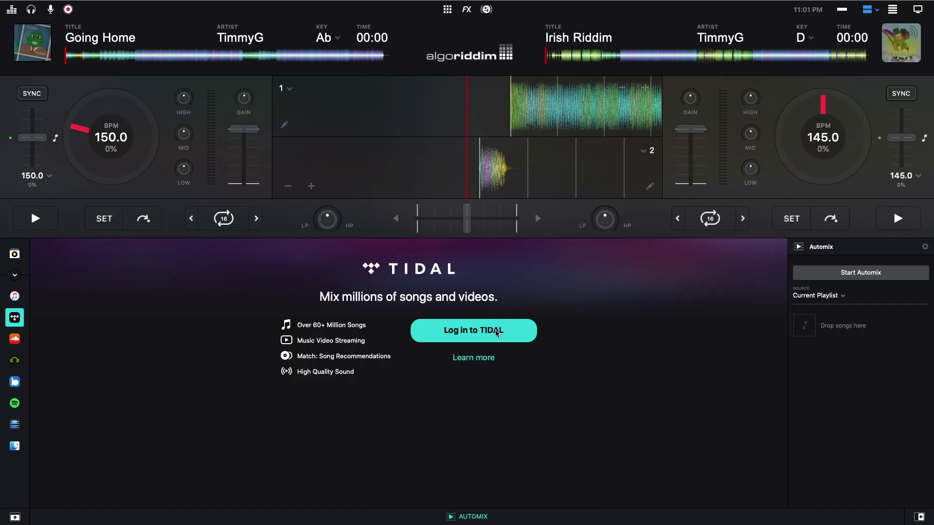
- Start the TIDAL login in djay and submit the account e-mail
click(486, 333)
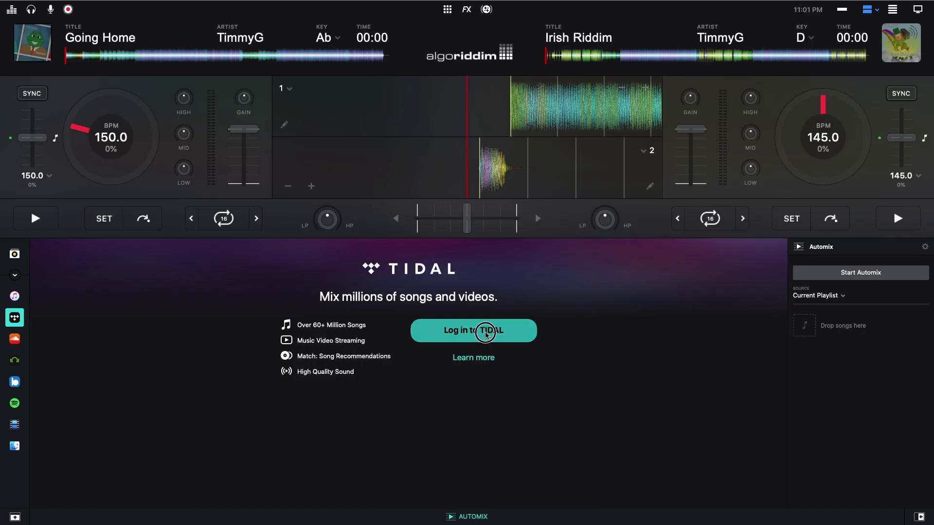
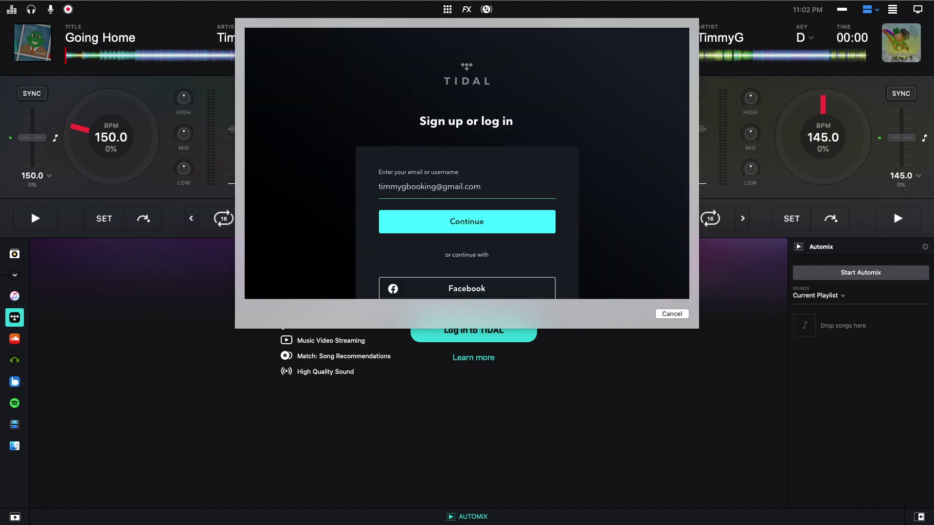
key(Return)
- Solve the vehicle and traffic-light reCAPTCHA, then enter the account password to log in
click(445, 165)
click(488, 165)
click(526, 290)
click(488, 165)
click(488, 122)
click(446, 123)
click(403, 122)
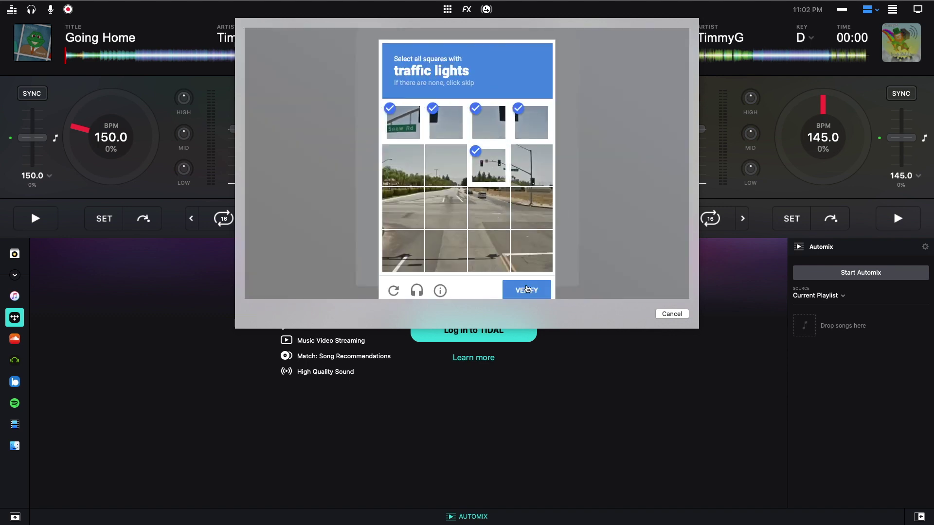
click(531, 166)
click(526, 290)
text(••••••••)
key(Return)
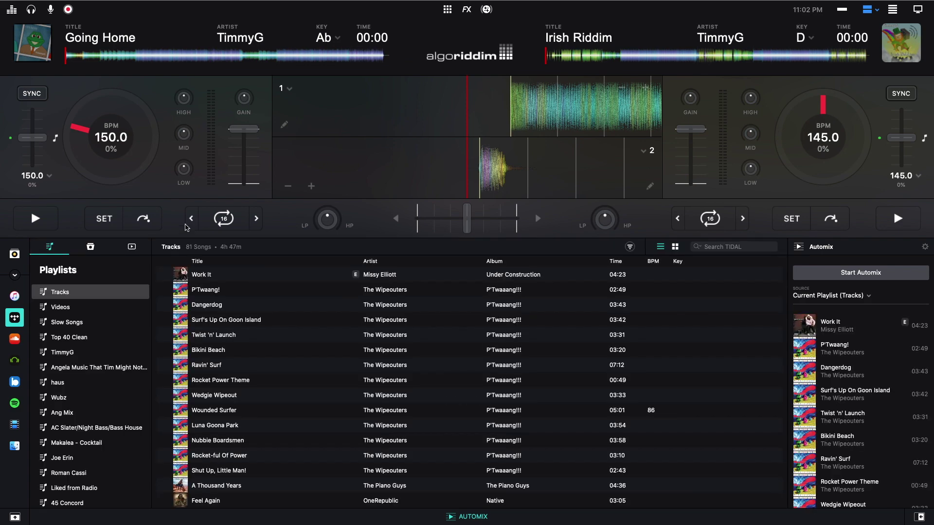
- Browse the TimmyG, Wubz and Tracks lists, then drag 'Change Up' from TimmyG onto Deck 1
click(99, 347)
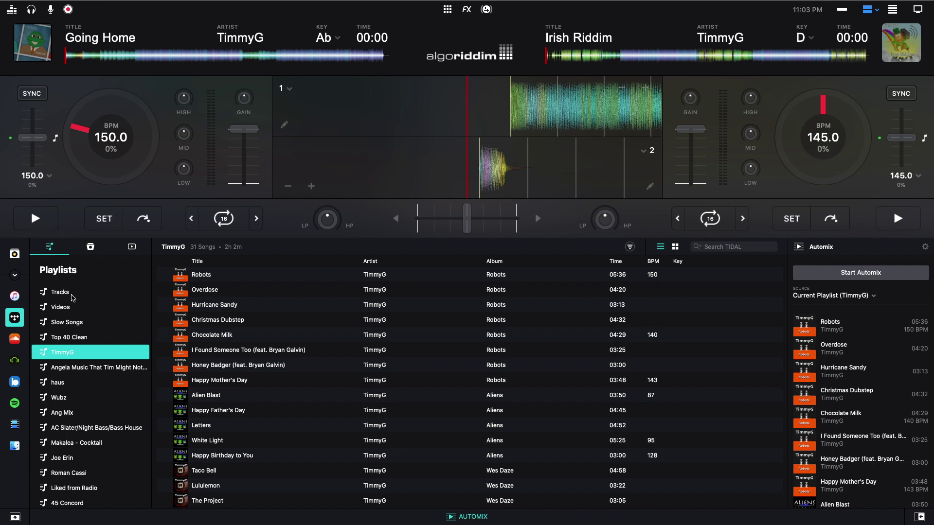
scroll(77, 309, down, 5)
scroll(78, 312, up, 5)
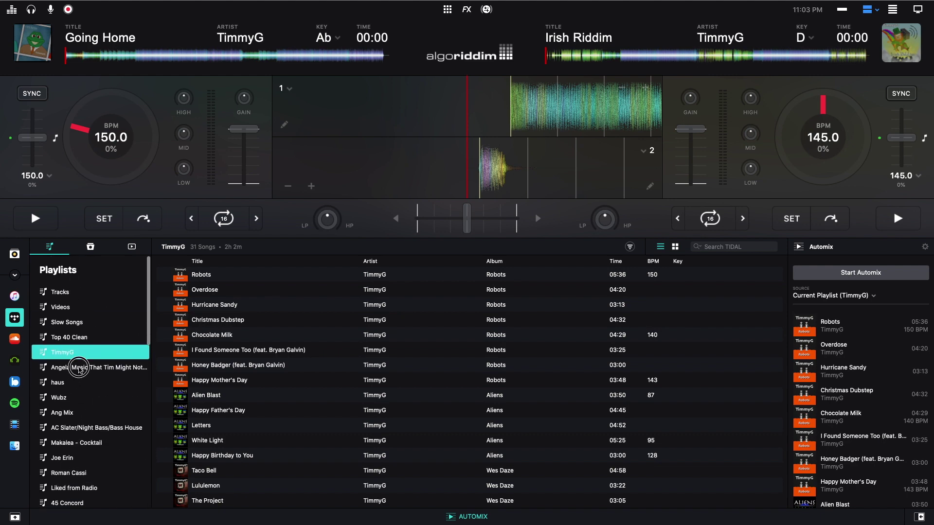
click(77, 368)
click(77, 396)
click(77, 292)
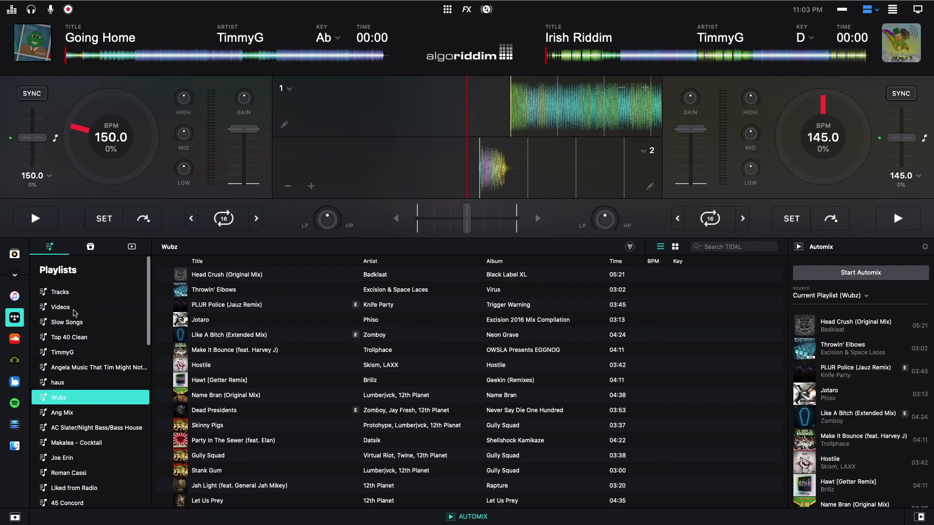
click(80, 352)
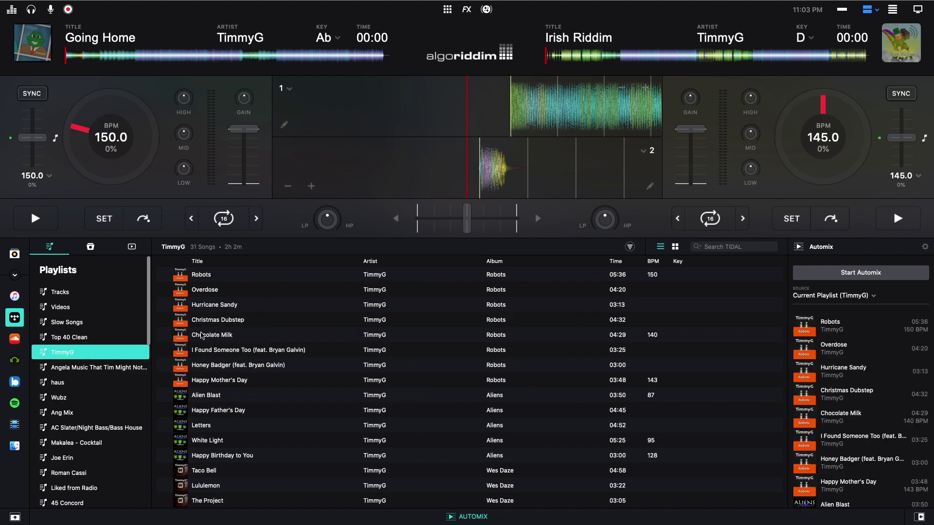
scroll(267, 457, down, 10)
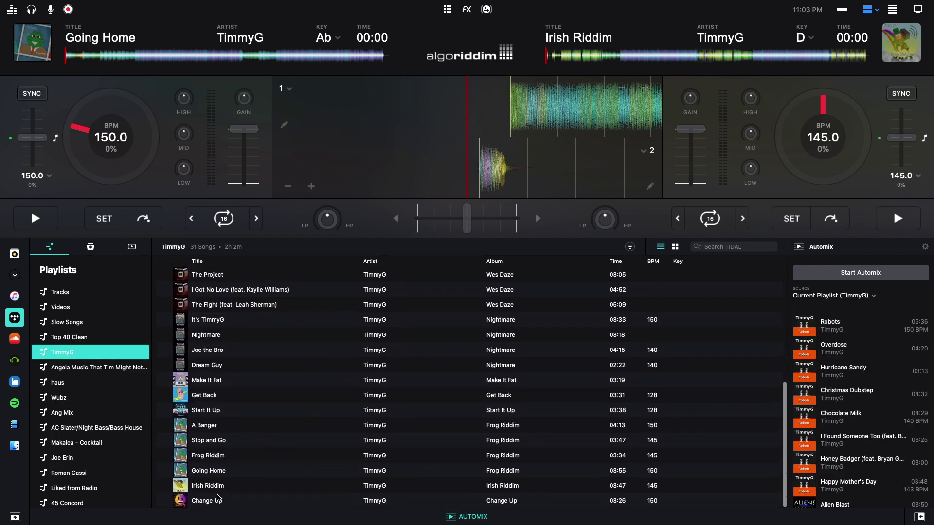
drag(221, 501, 127, 46)
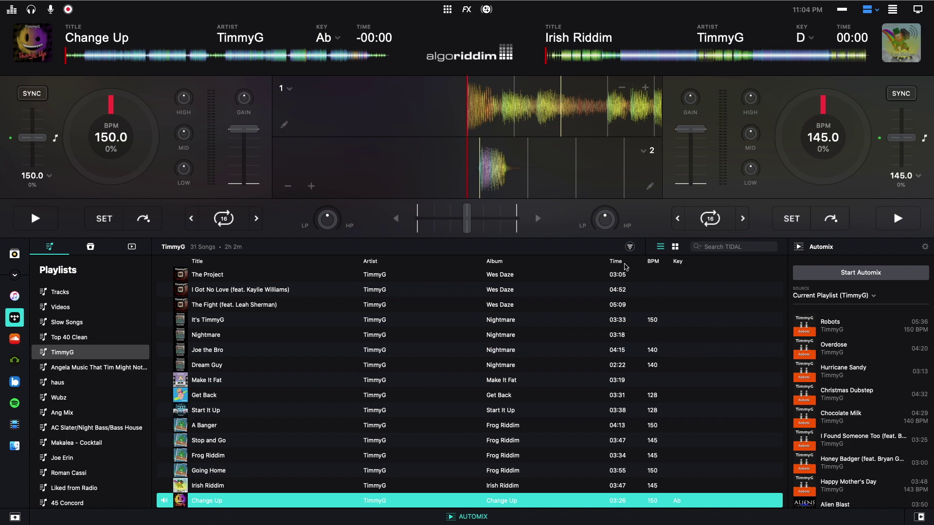
- Set the TimmyG playlist's BPM filter range to 120–160
click(630, 246)
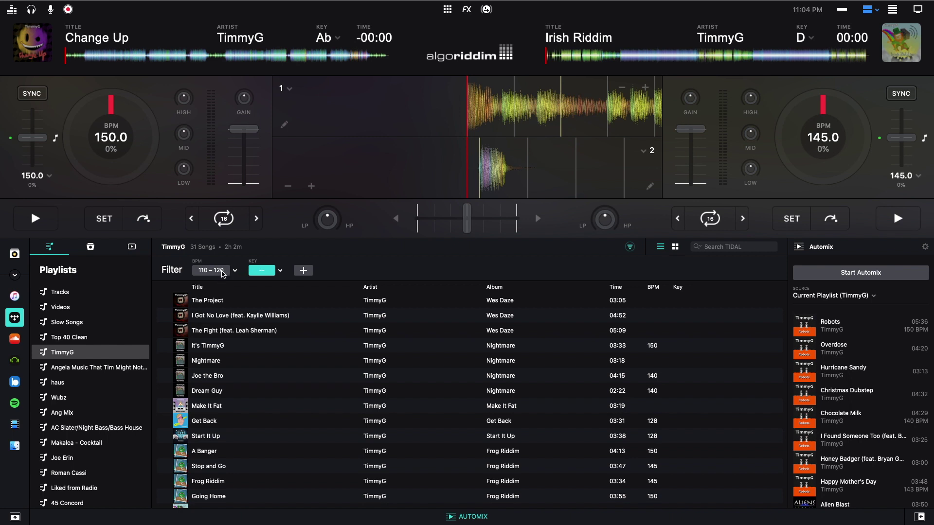
click(222, 272)
click(234, 273)
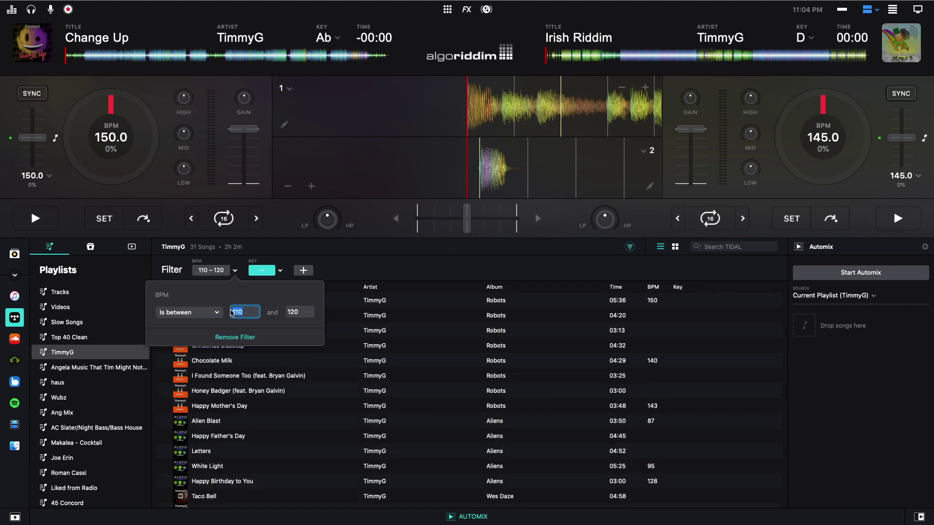
text(12)
click(286, 312)
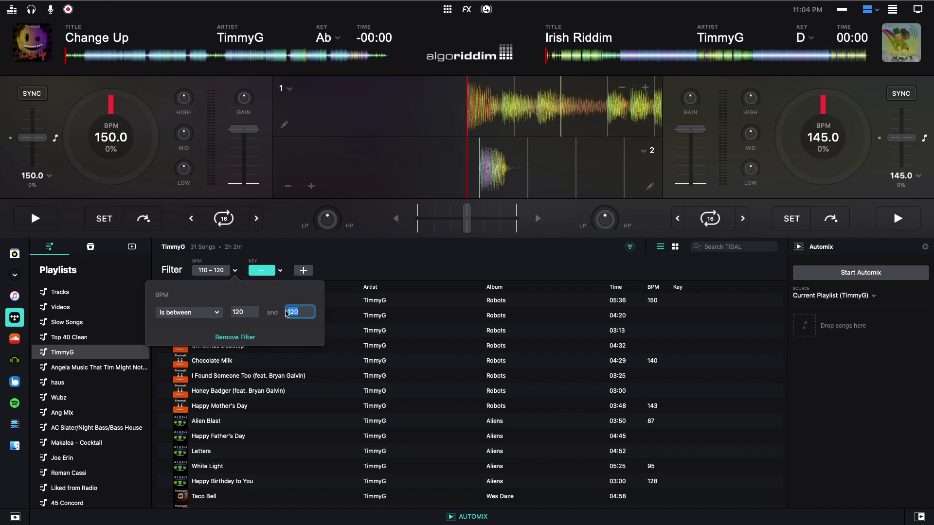
text(160)
click(217, 272)
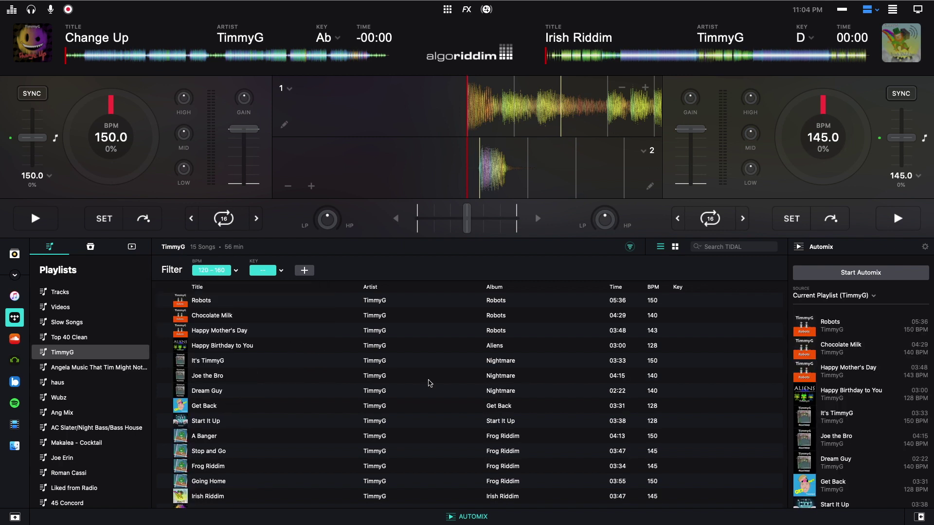
- Turn the BPM filter off and review its comparison options
scroll(428, 379, down, 3)
scroll(428, 379, up, 3)
click(214, 273)
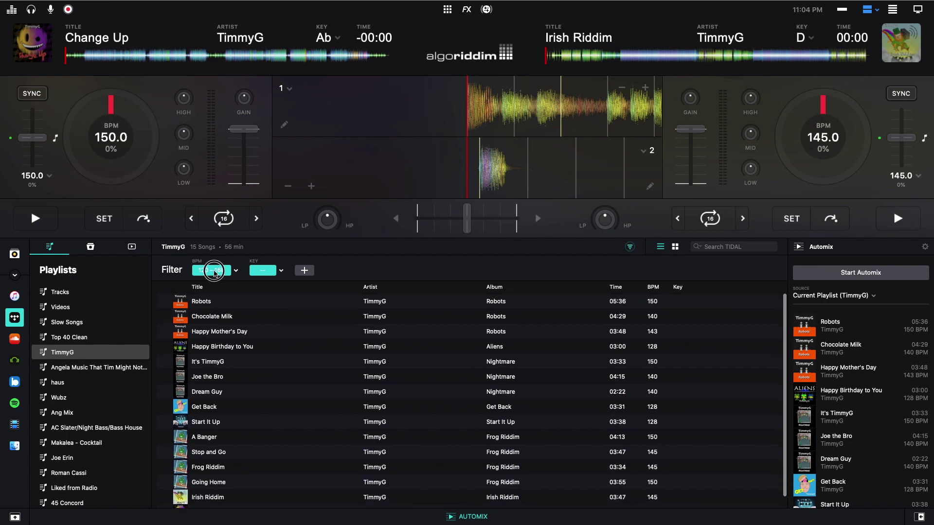
click(236, 271)
click(193, 312)
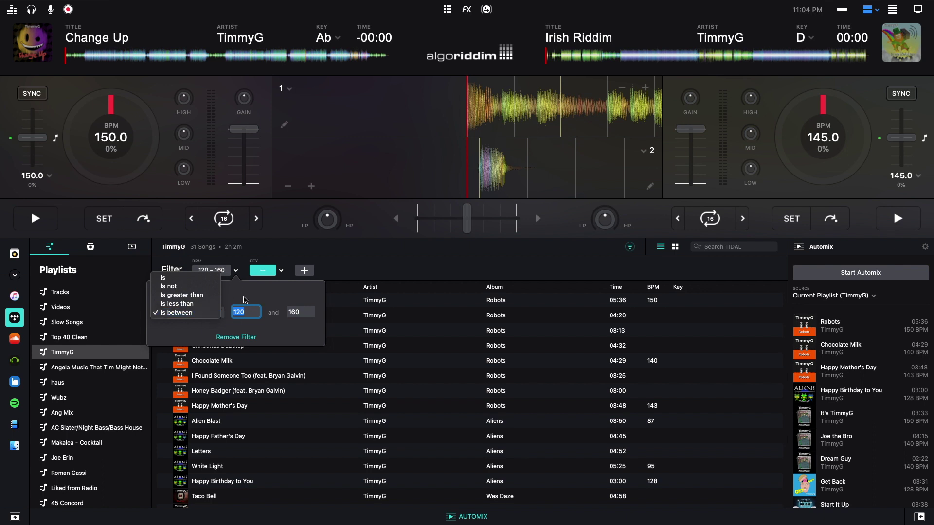
click(256, 283)
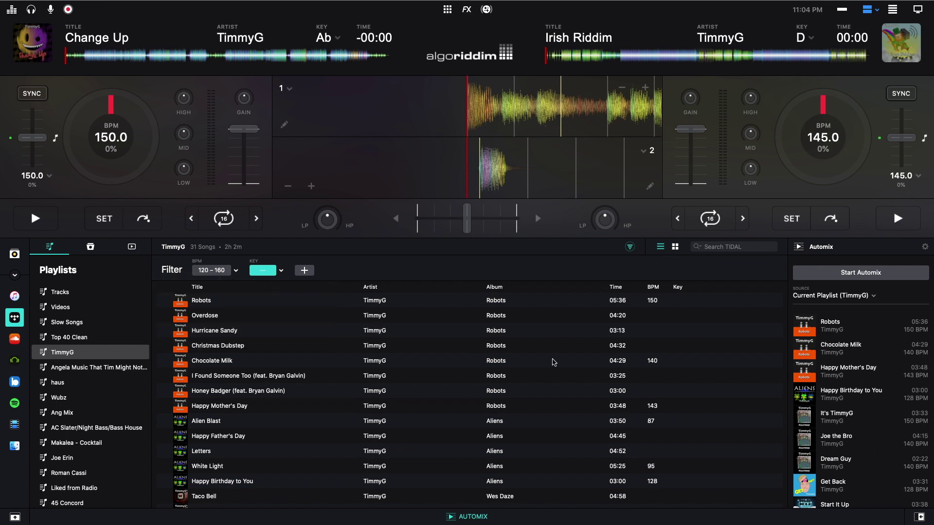
scroll(661, 342, up, 1)
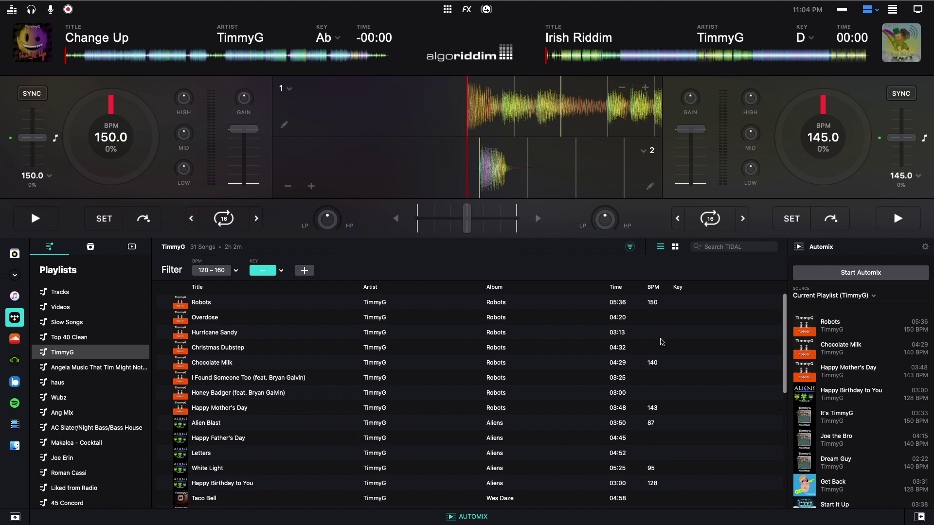
scroll(661, 341, down, 5)
scroll(438, 365, up, 5)
- Toggle the Key filter, tick and untick keys A and Gb, then show add-filter choices
click(263, 271)
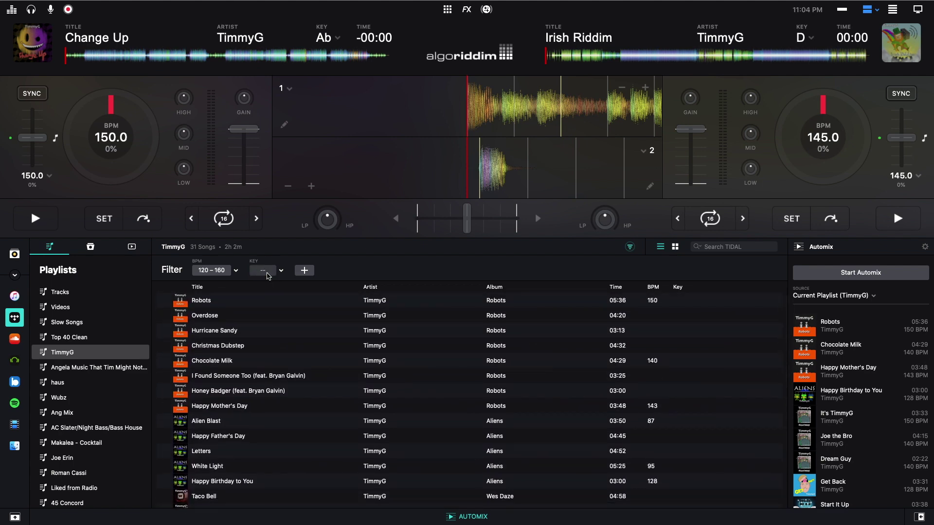
click(267, 275)
click(281, 270)
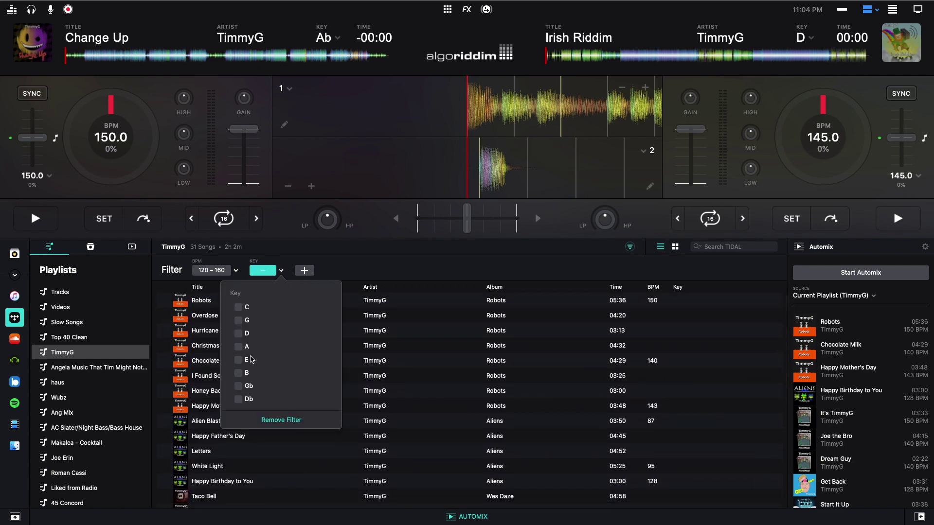
scroll(249, 358, down, 3)
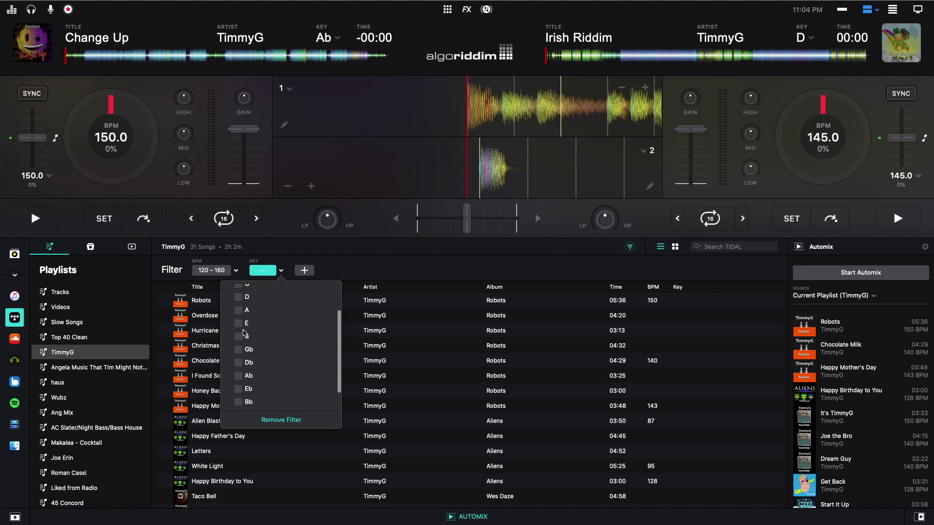
click(238, 311)
click(238, 311)
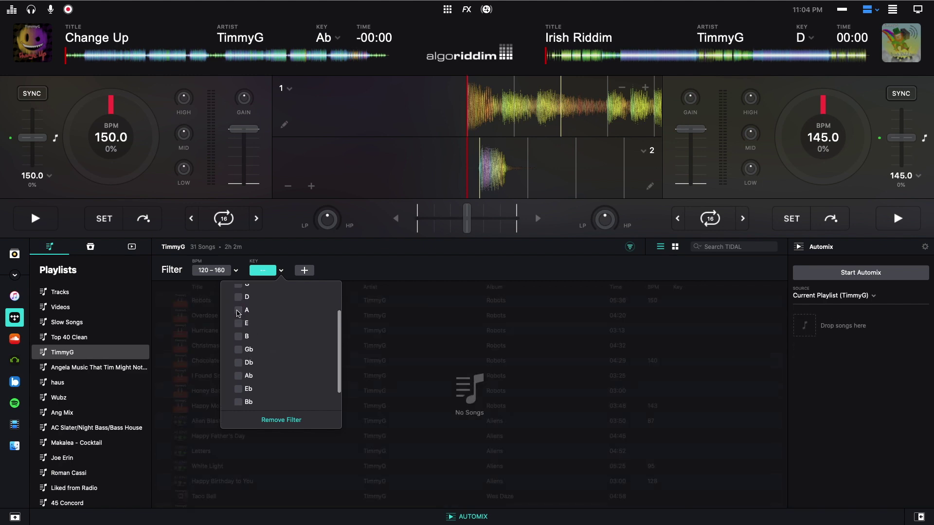
click(238, 349)
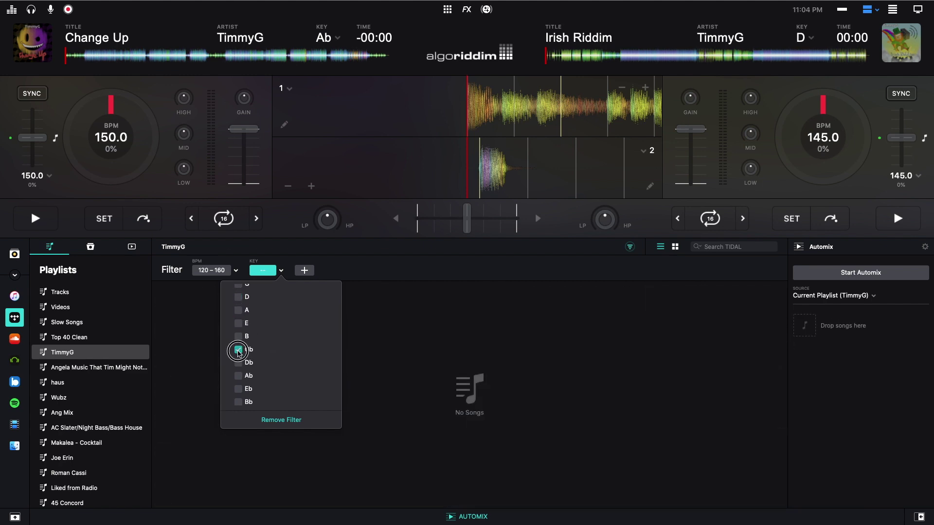
click(238, 350)
scroll(670, 388, down, 1)
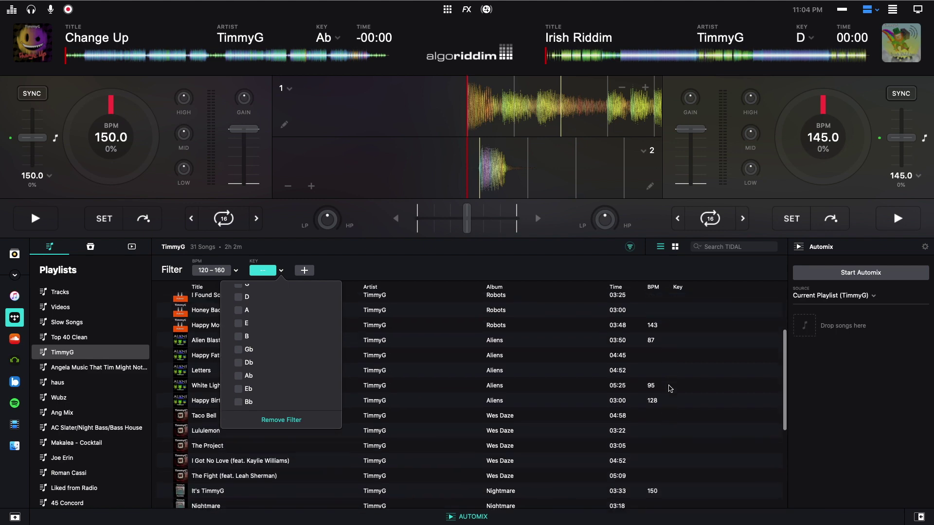
scroll(671, 388, down, 10)
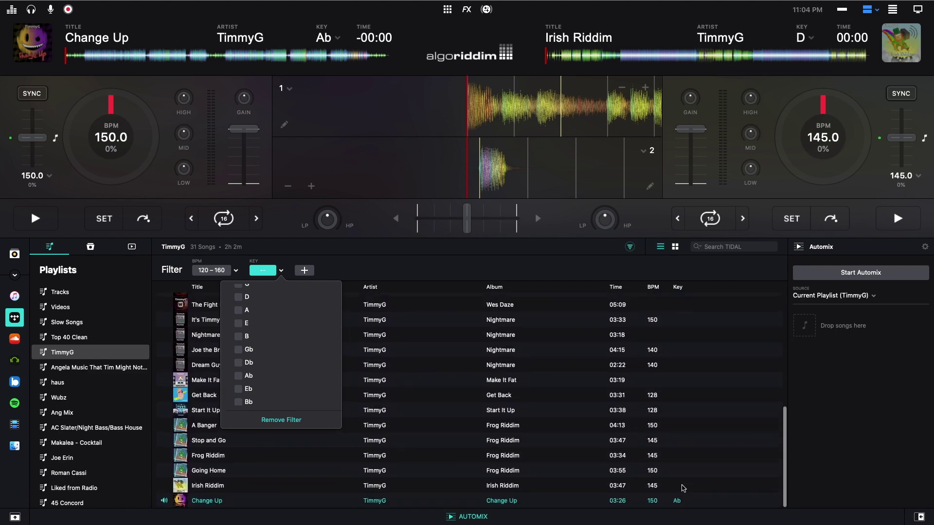
click(564, 501)
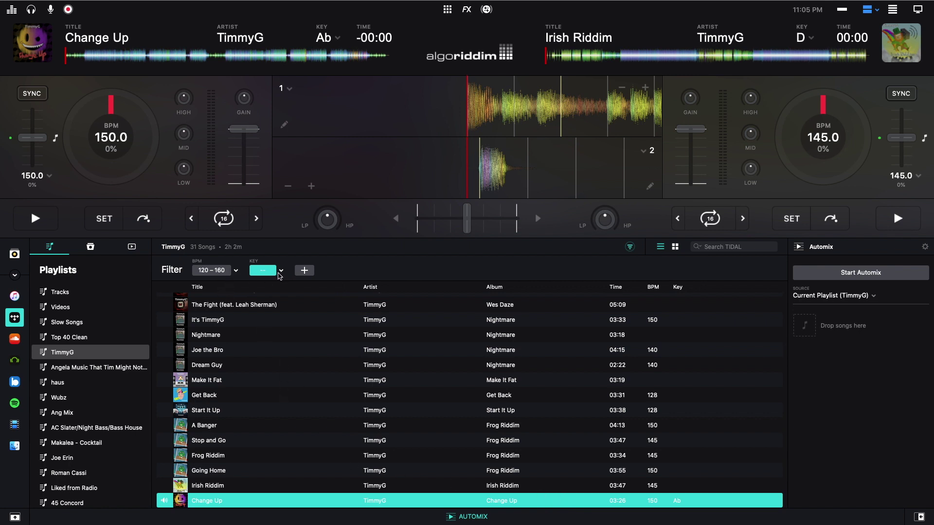
click(304, 271)
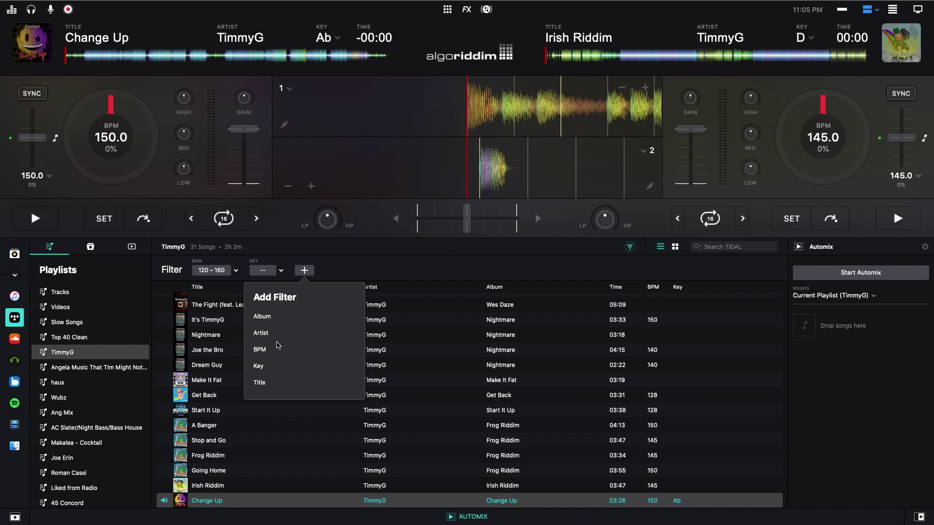
- Dismiss the add-filter choices and glance at the Spotify library before returning to TIDAL
click(373, 271)
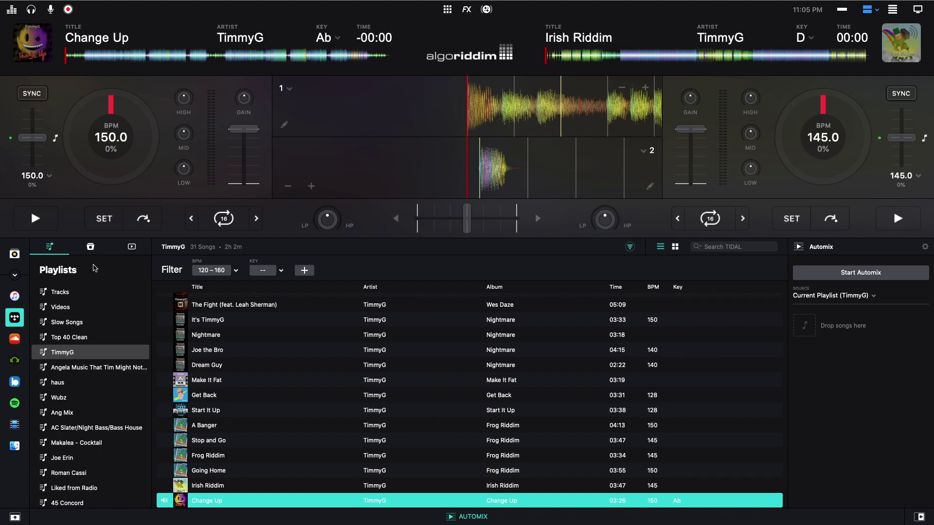
click(15, 403)
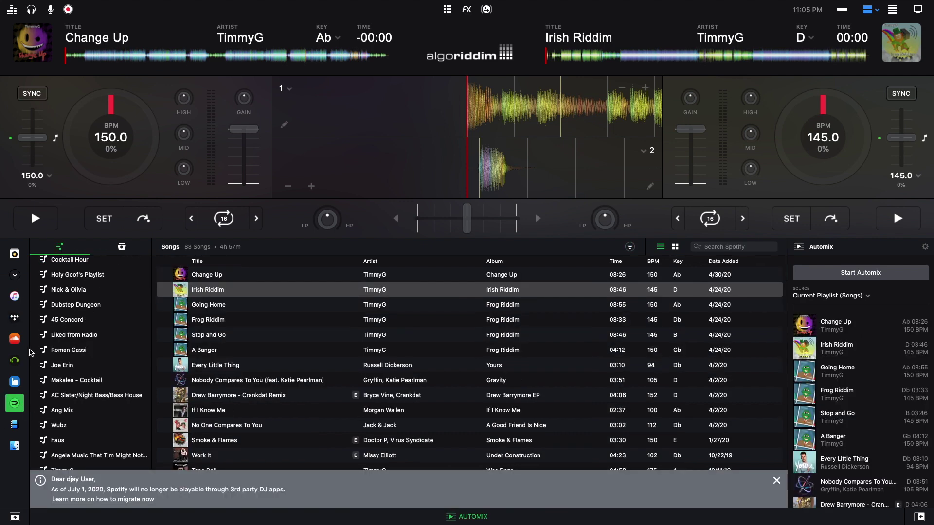
click(15, 319)
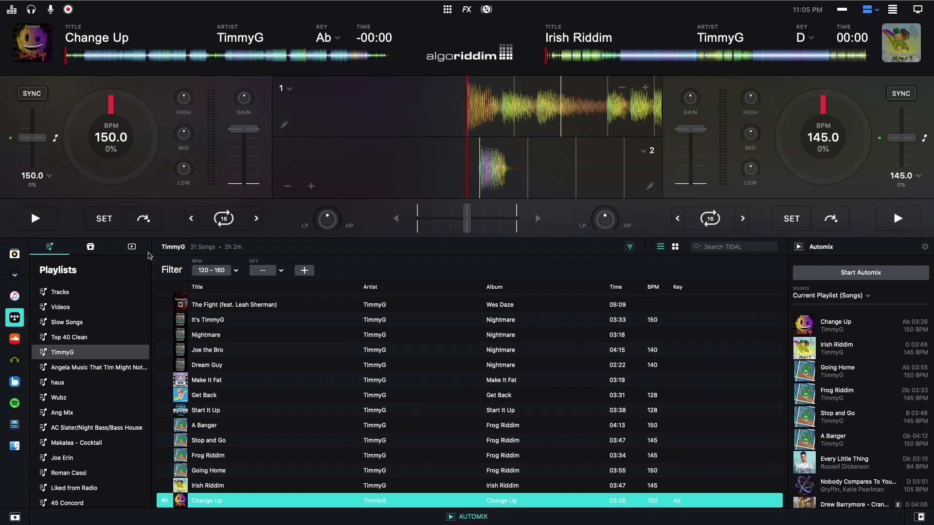
- Browse TIDAL's Explore section, peek at its Videos, and return to Explore
click(90, 248)
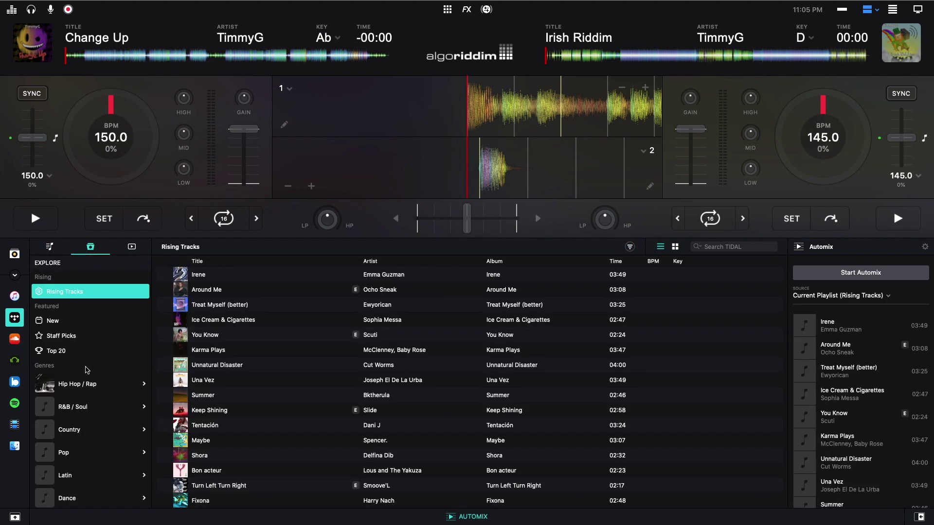
click(132, 246)
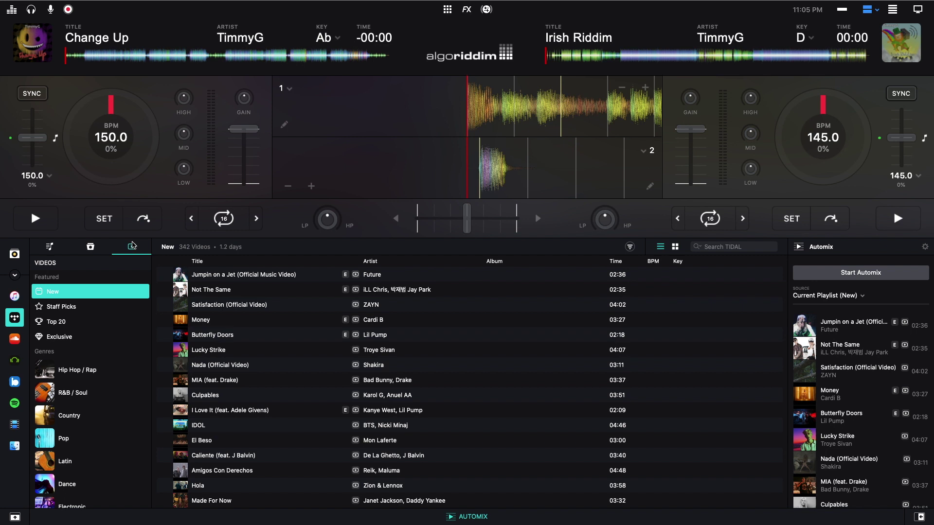
click(93, 248)
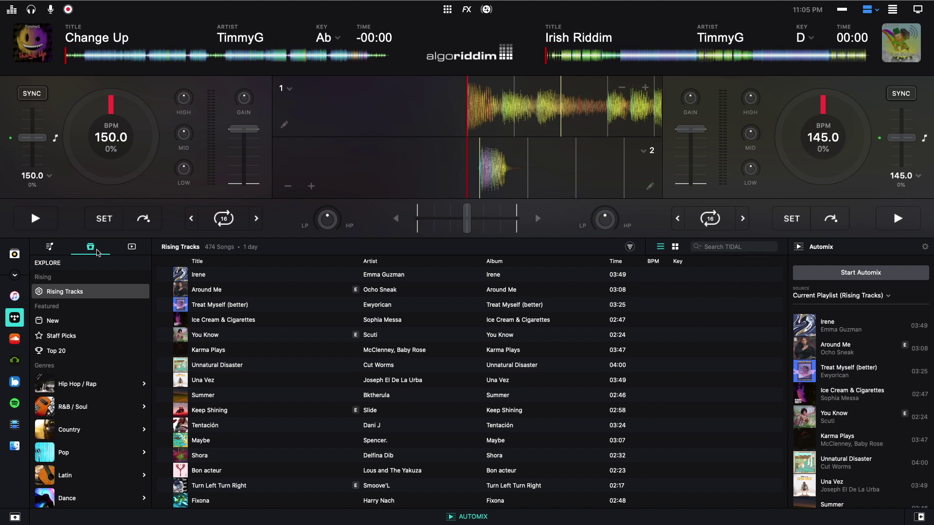
- View TIDAL's New, Staff Picks and Top 20 featured tracks
click(73, 321)
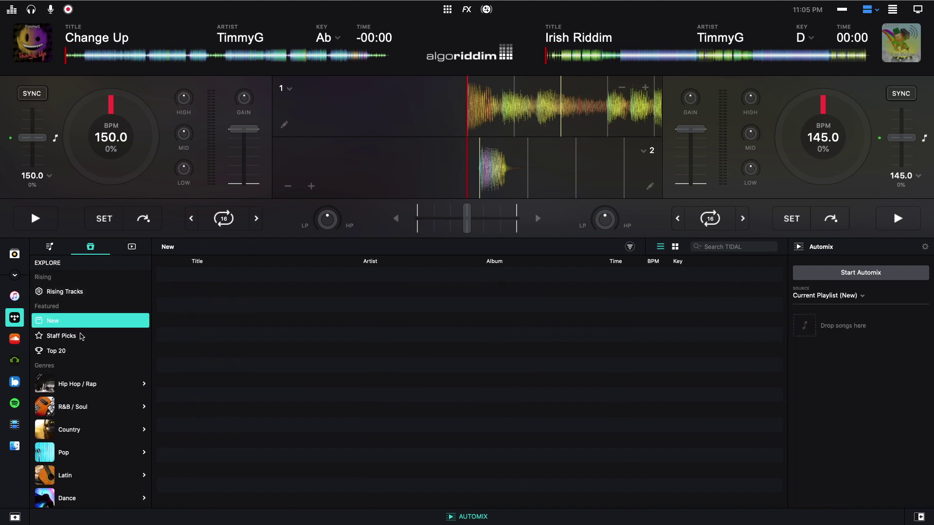
click(76, 335)
click(77, 351)
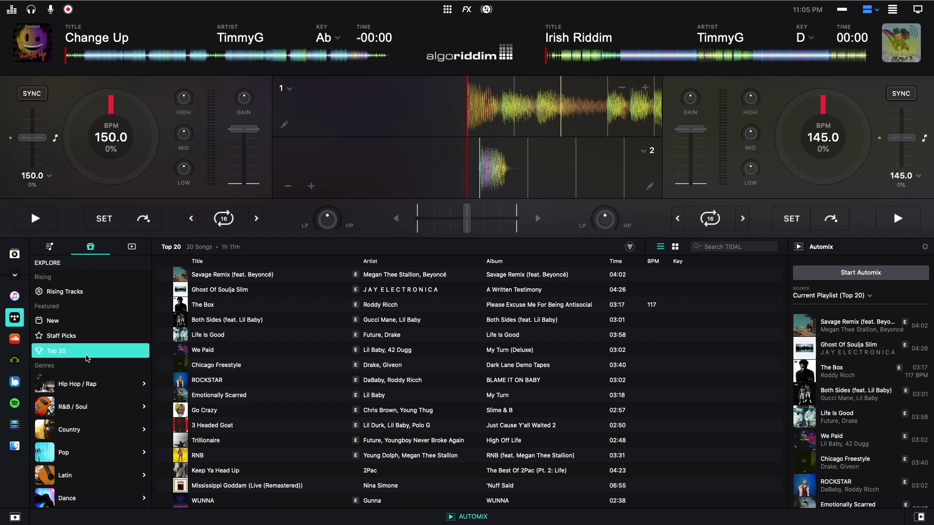
scroll(104, 403, down, 10)
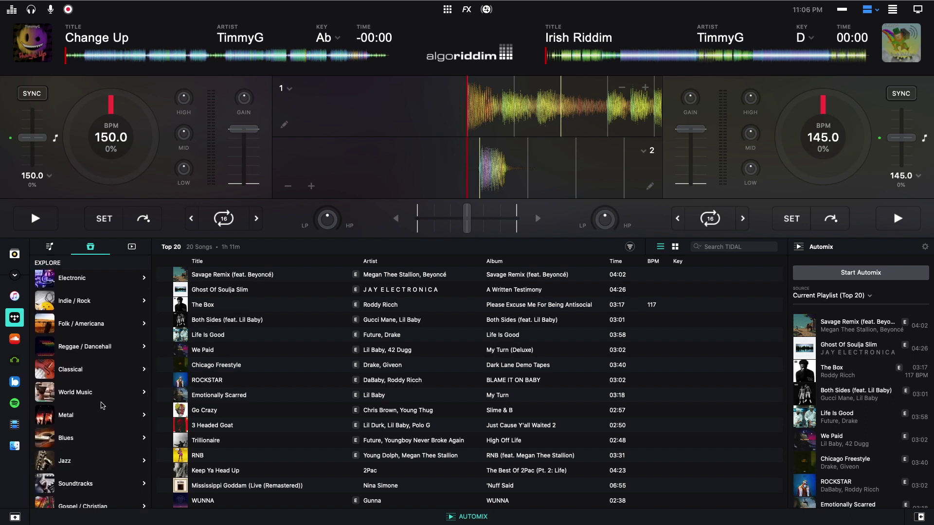
scroll(104, 403, up, 10)
scroll(107, 409, down, 5)
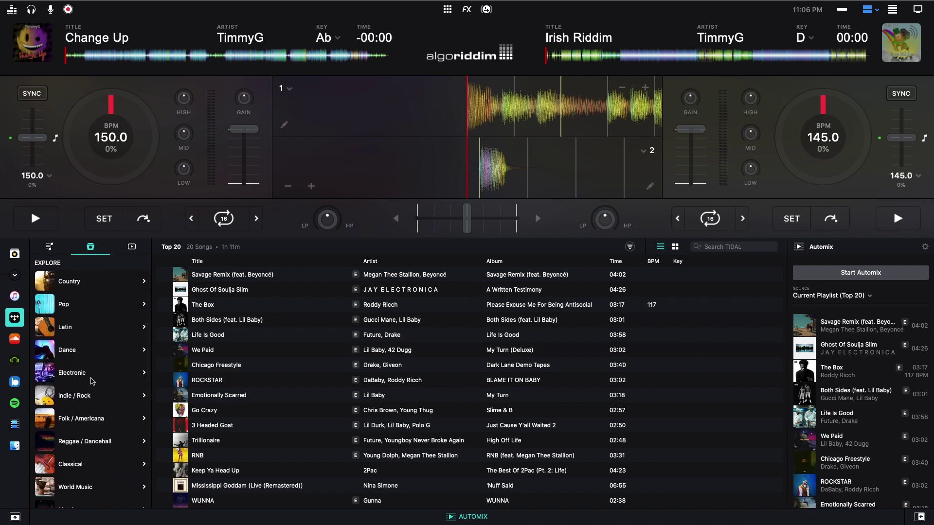
- Open the Dance genre and load the Bop Electric playlist's tracks
click(87, 355)
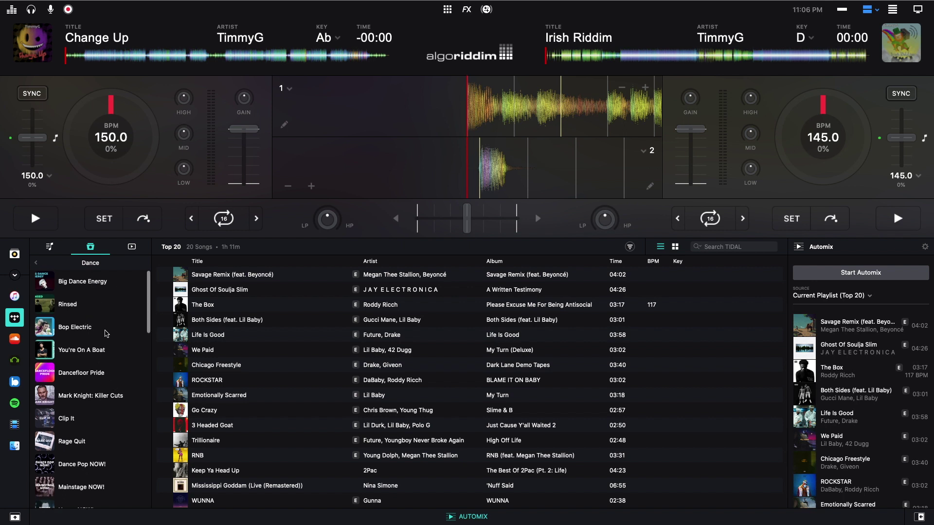
scroll(106, 333, down, 15)
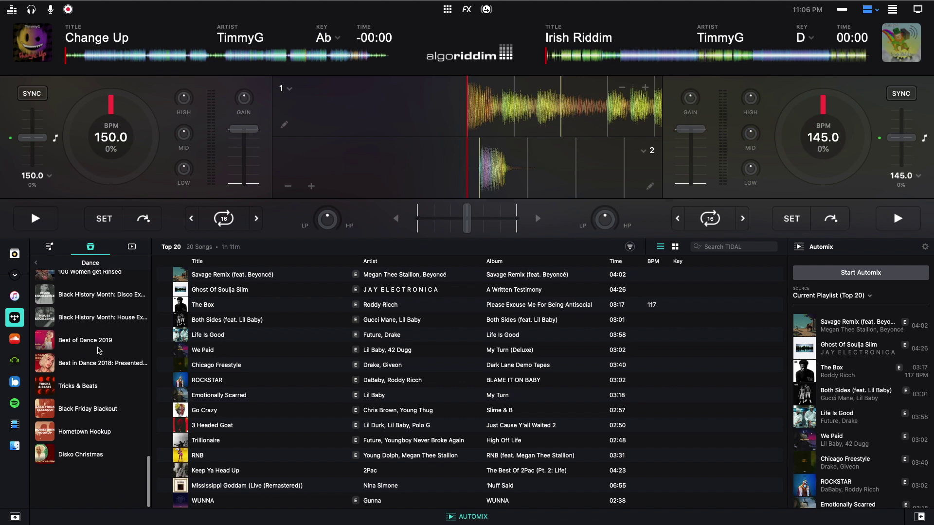
scroll(99, 350, up, 15)
click(95, 327)
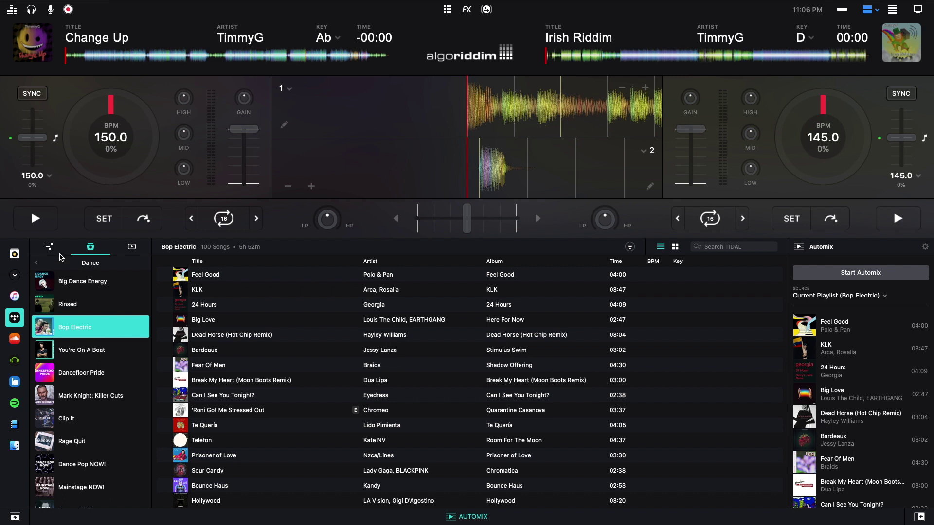
- Browse the Blues genre playlists, then return to the Explore categories
click(36, 263)
scroll(97, 438, down, 6)
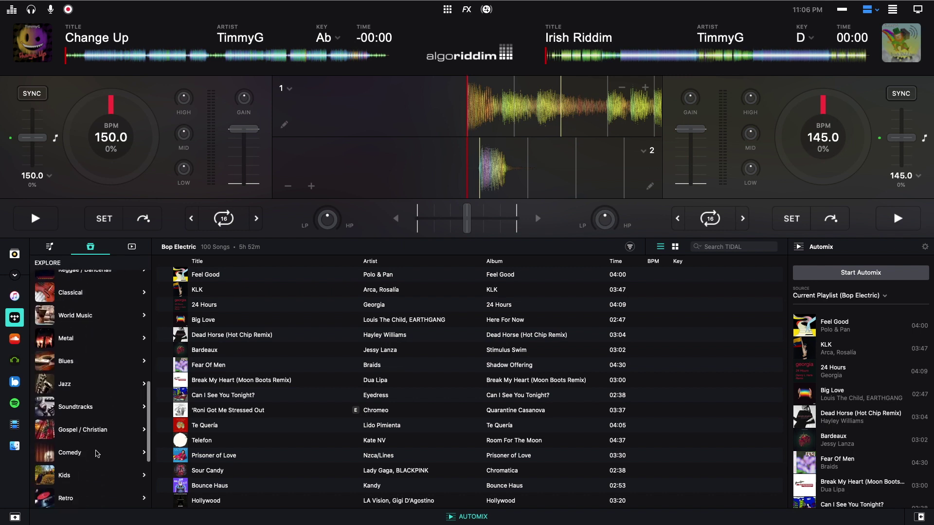
click(90, 363)
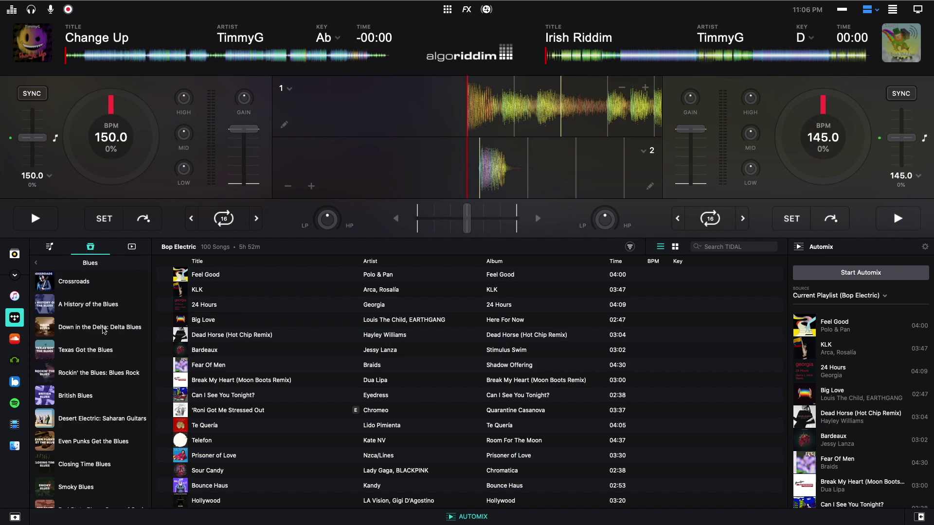
scroll(104, 331, down, 5)
scroll(103, 331, up, 5)
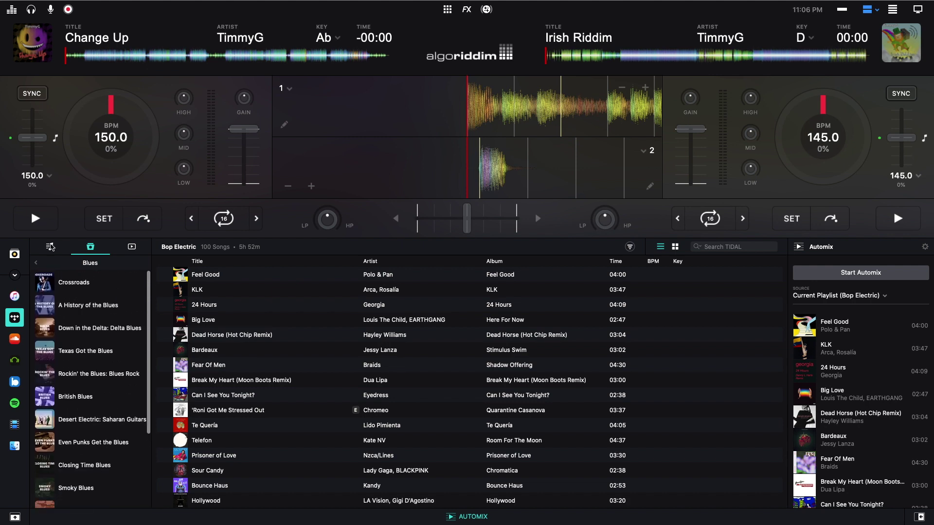
click(38, 266)
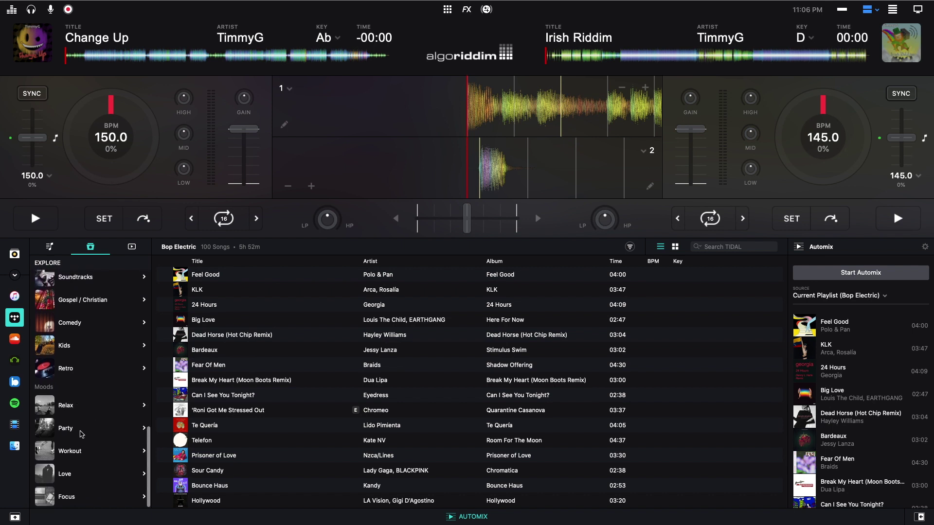
- Look through the Workout mood playlists, then go back to the Explore categories
click(94, 451)
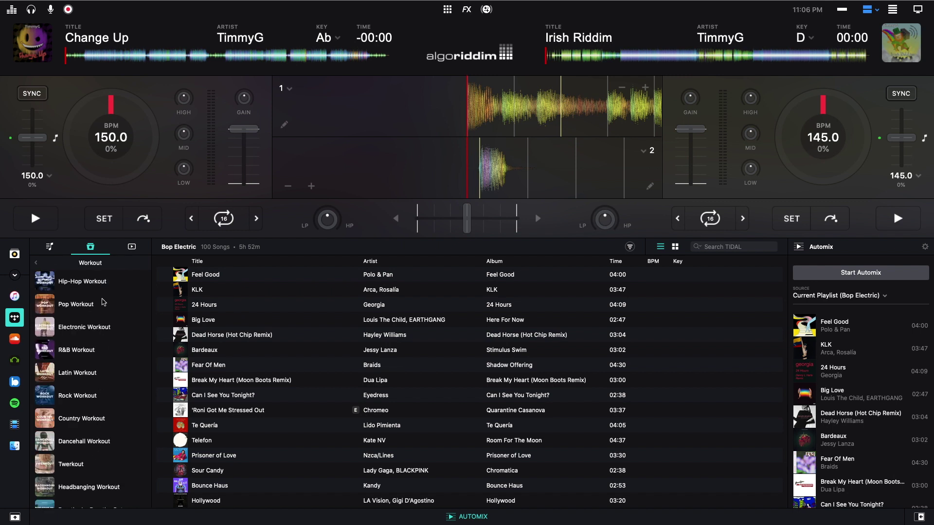
scroll(73, 320, down, 5)
scroll(73, 319, down, 10)
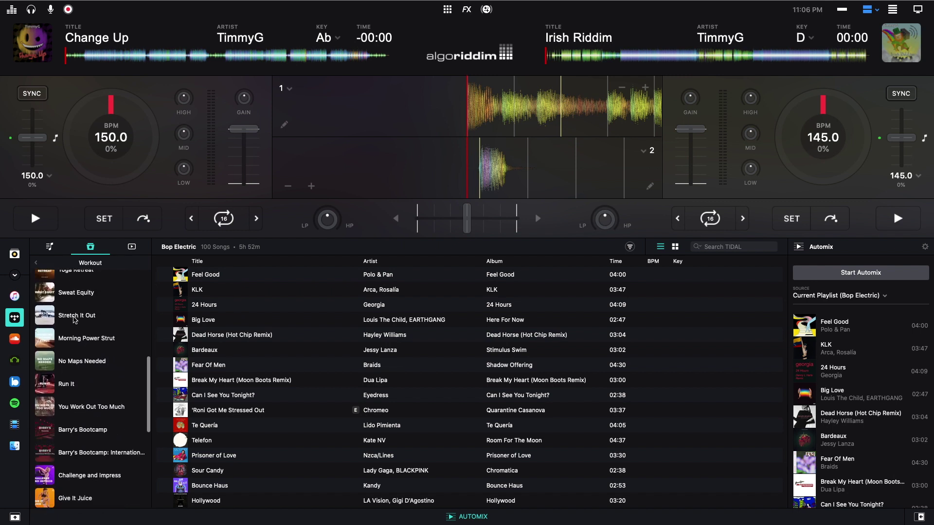
scroll(76, 321, up, 15)
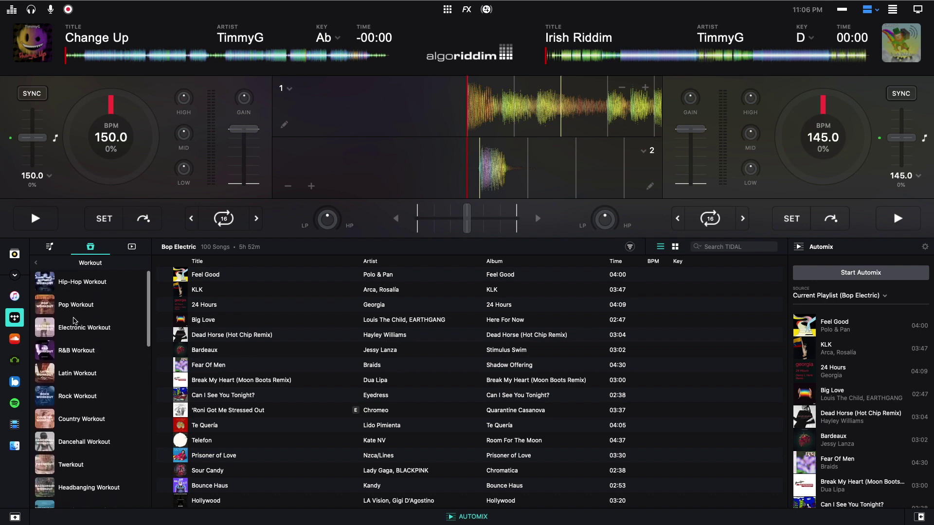
click(38, 265)
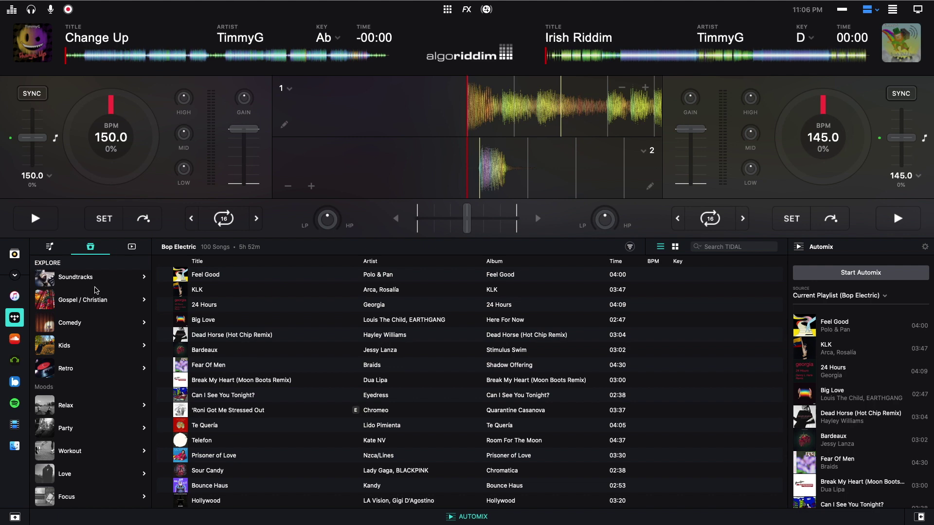
- Switch TIDAL to Videos, view Exclusive, then list the 499 Latin genre videos
click(138, 248)
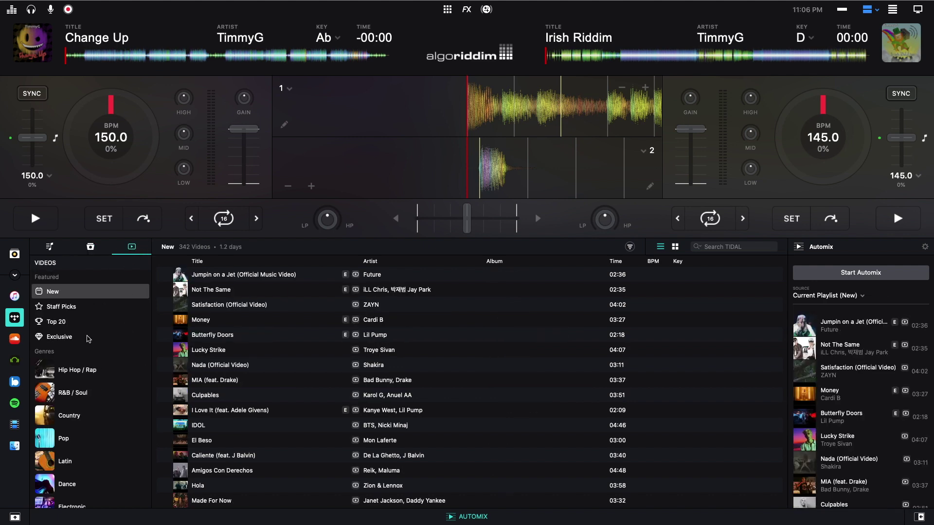
click(68, 338)
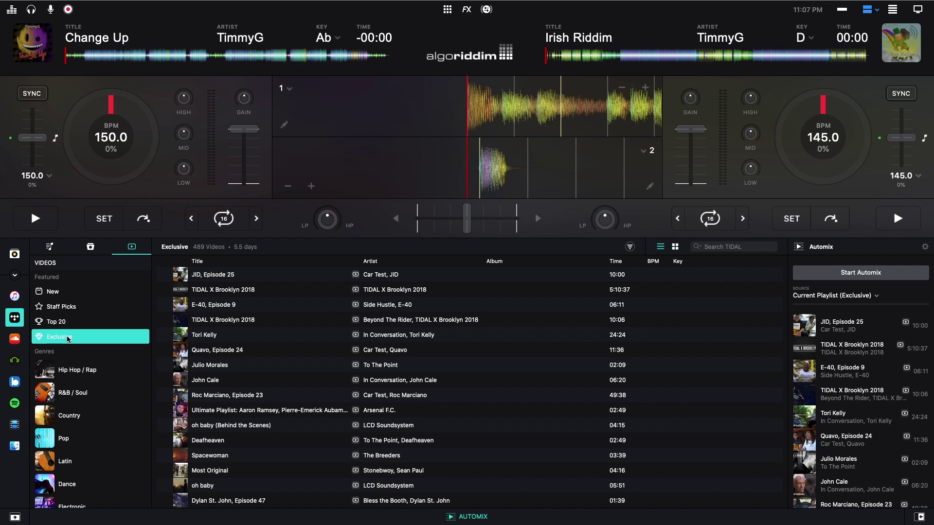
scroll(97, 375, down, 2)
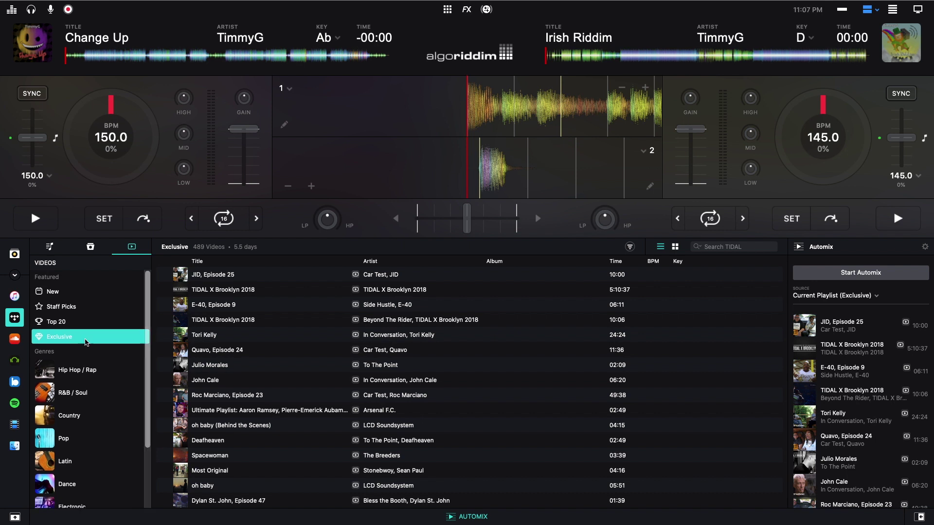
scroll(99, 378, down, 3)
click(98, 379)
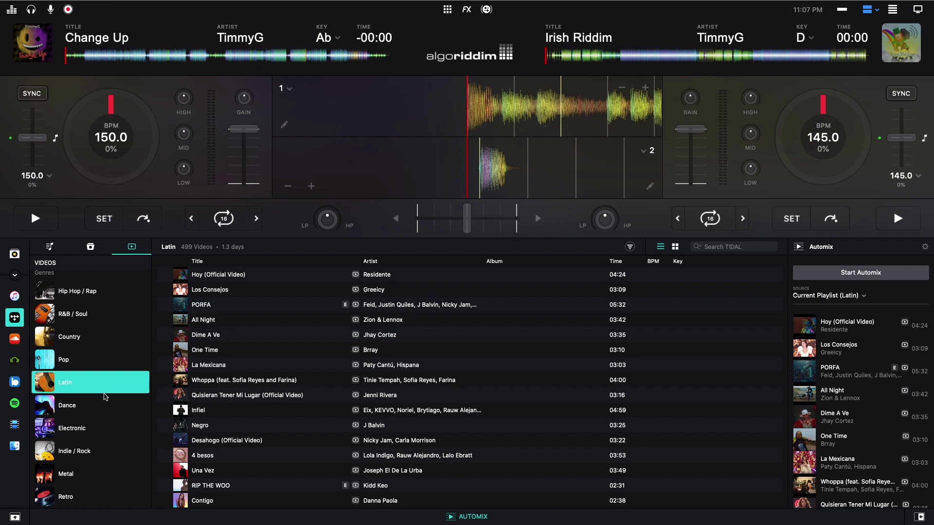
scroll(90, 457, down, 2)
scroll(85, 470, up, 4)
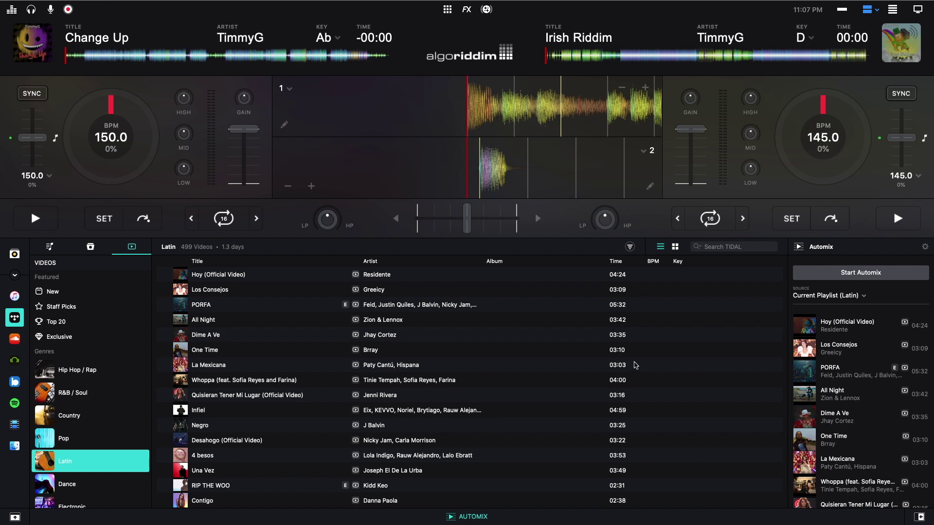
click(721, 247)
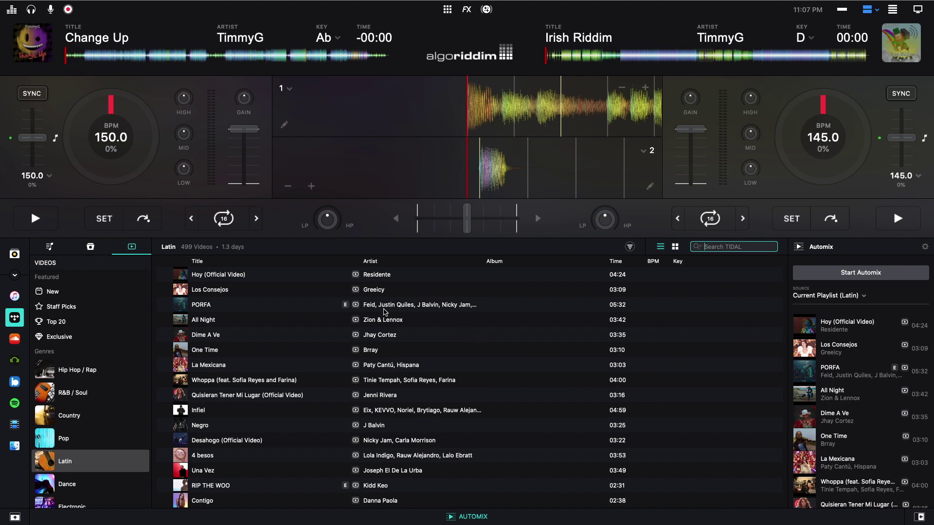
click(677, 248)
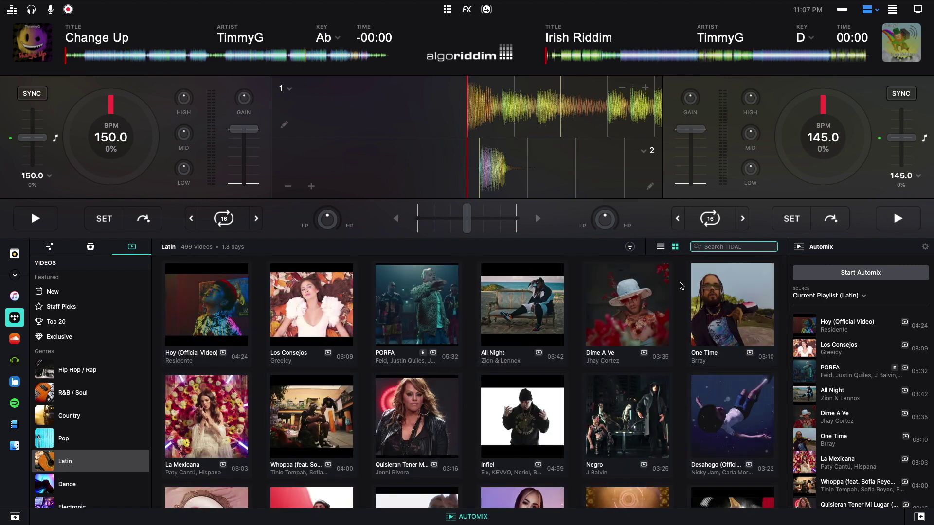
click(661, 247)
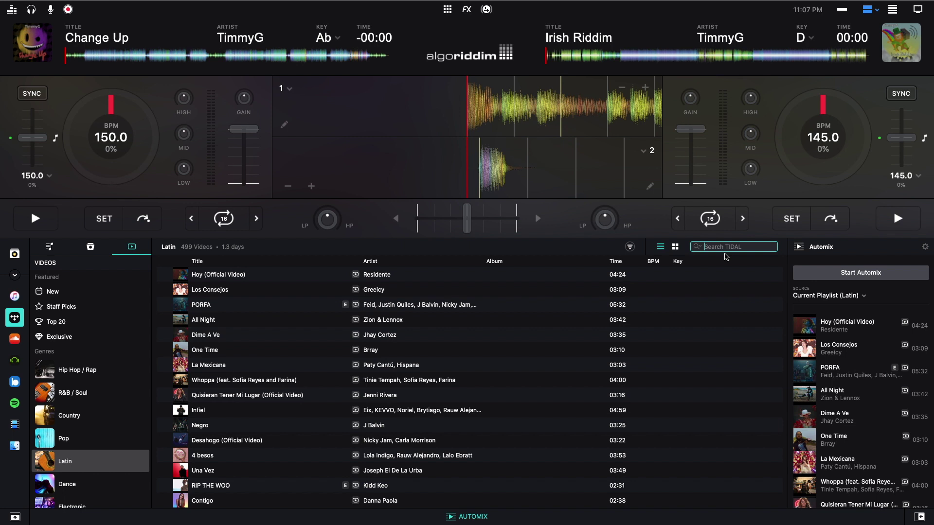
- Search TIDAL for 'drake' and drag the Toosie Slide video result onto Deck 1
text(drake)
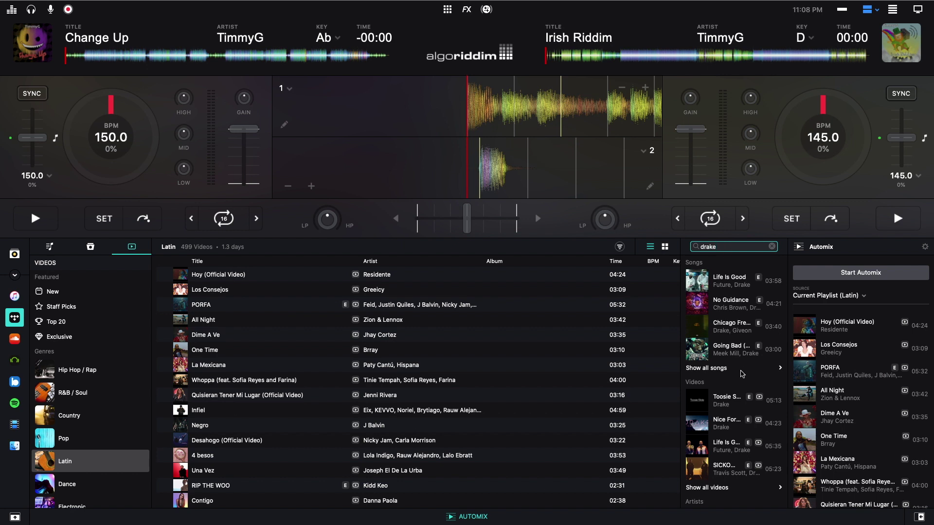
scroll(742, 374, down, 4)
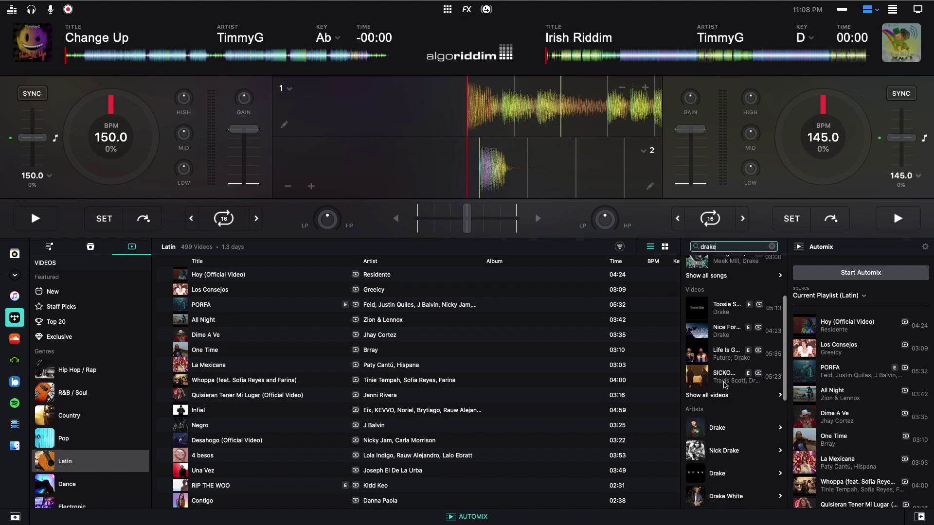
scroll(724, 381, down, 3)
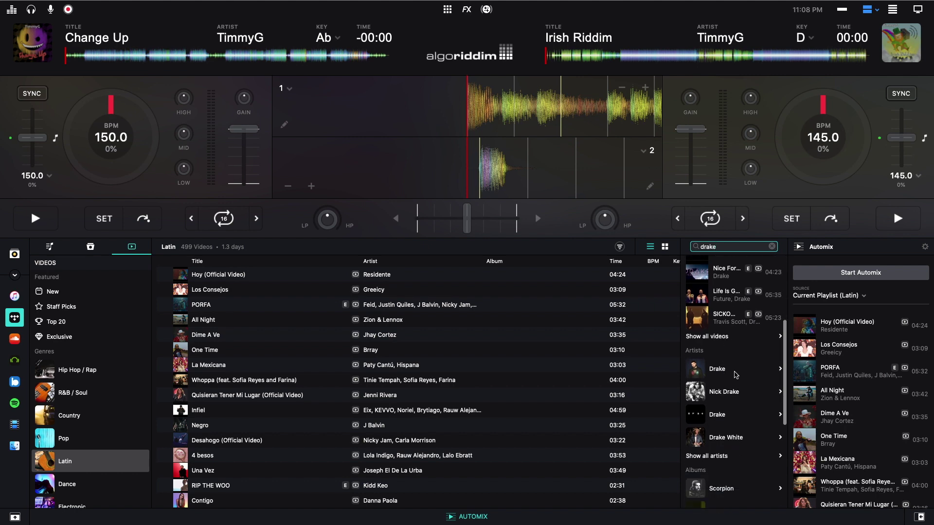
scroll(736, 374, down, 9)
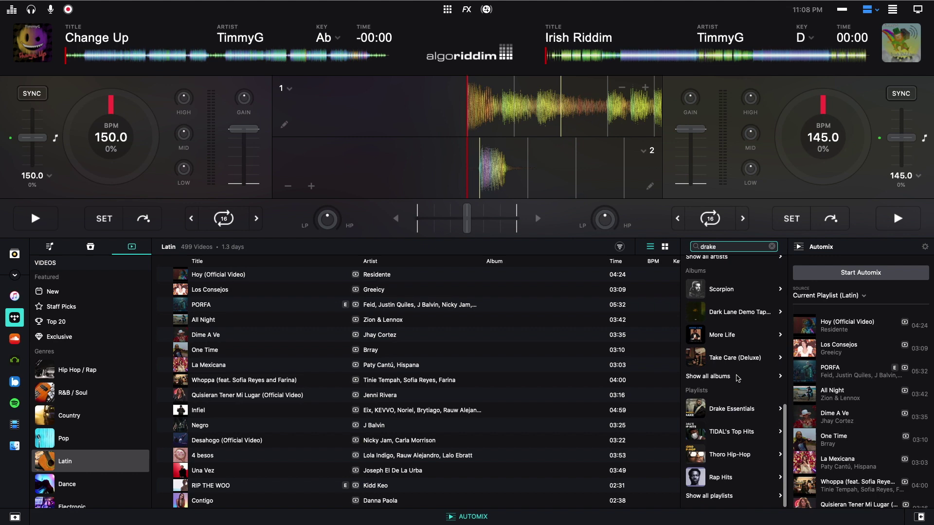
scroll(718, 483, up, 6)
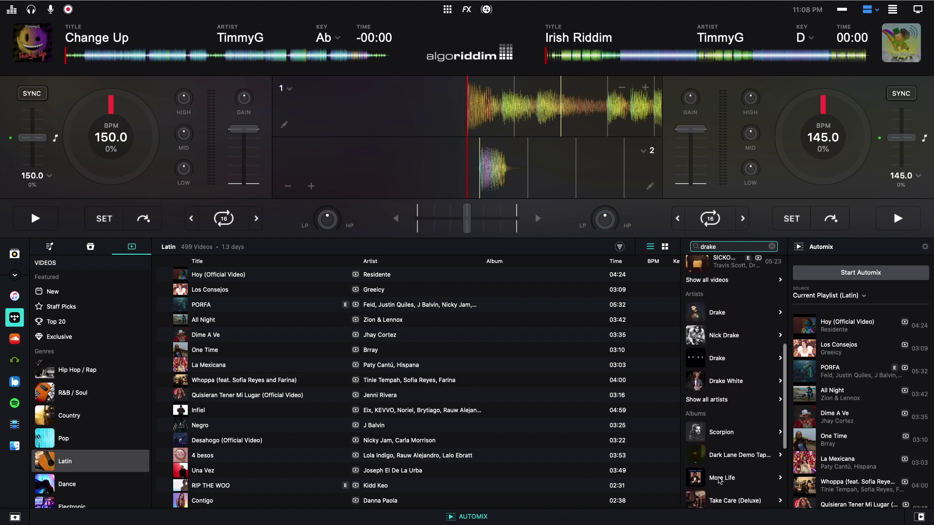
scroll(719, 480, up, 9)
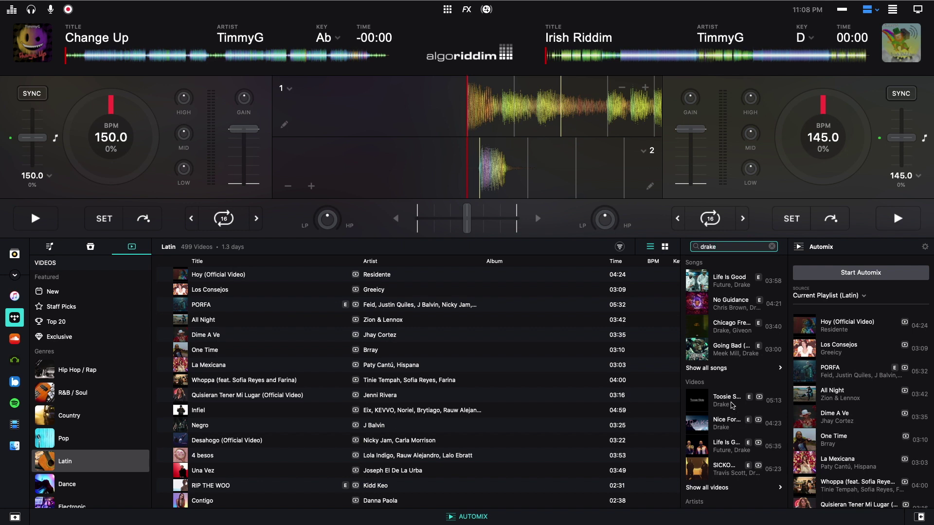
drag(732, 402, 120, 125)
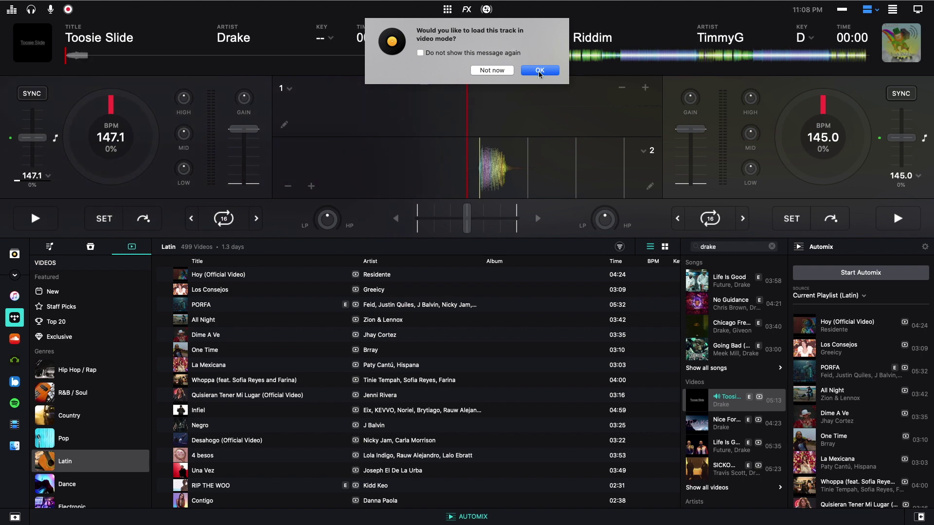
- Accept video mode for Toosie Slide, fade the crossfader fully to deck 1, and scrub forward
key(Return)
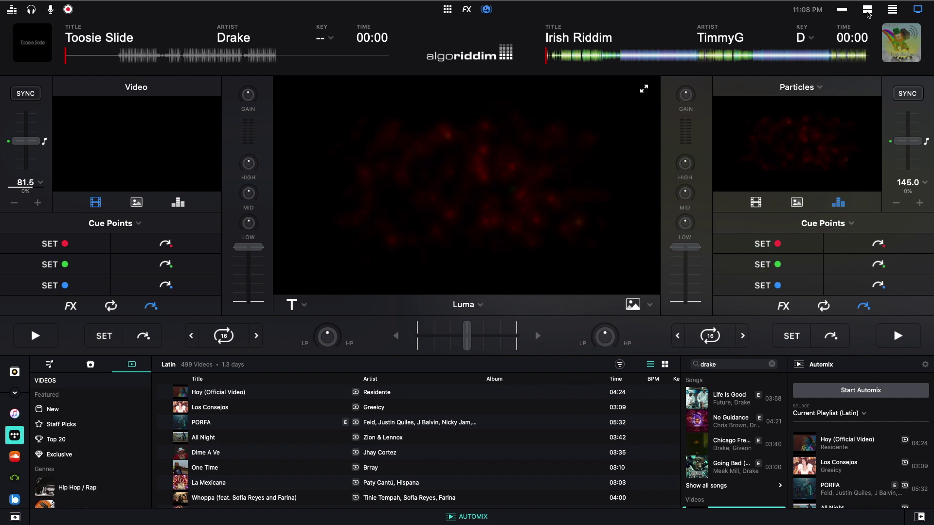
click(867, 11)
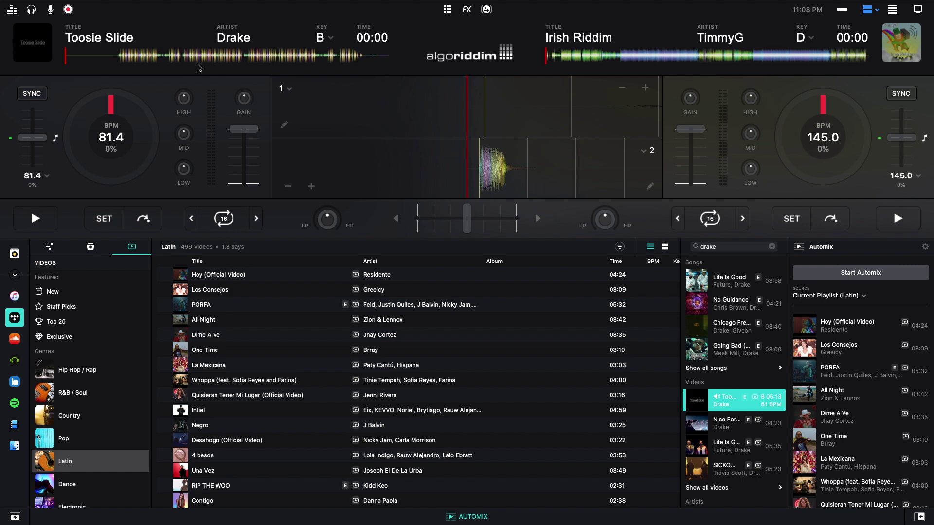
click(916, 11)
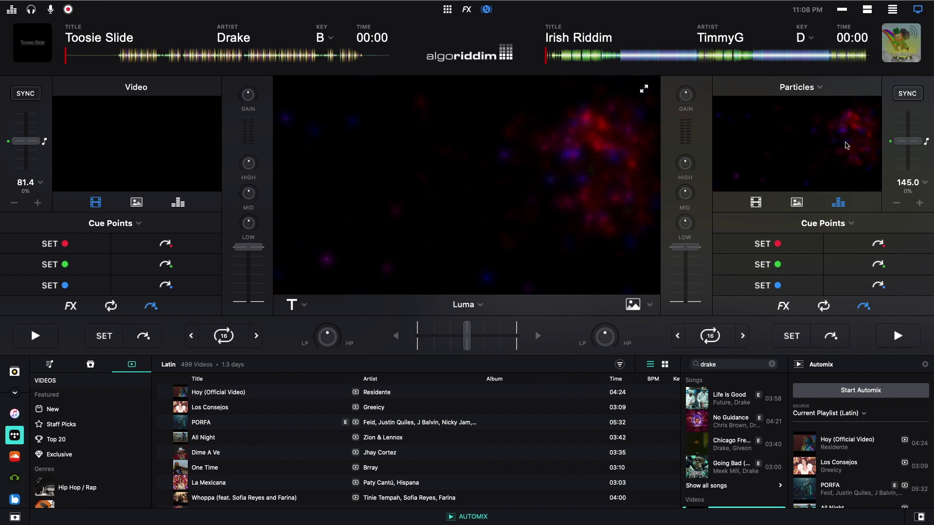
drag(468, 344, 417, 340)
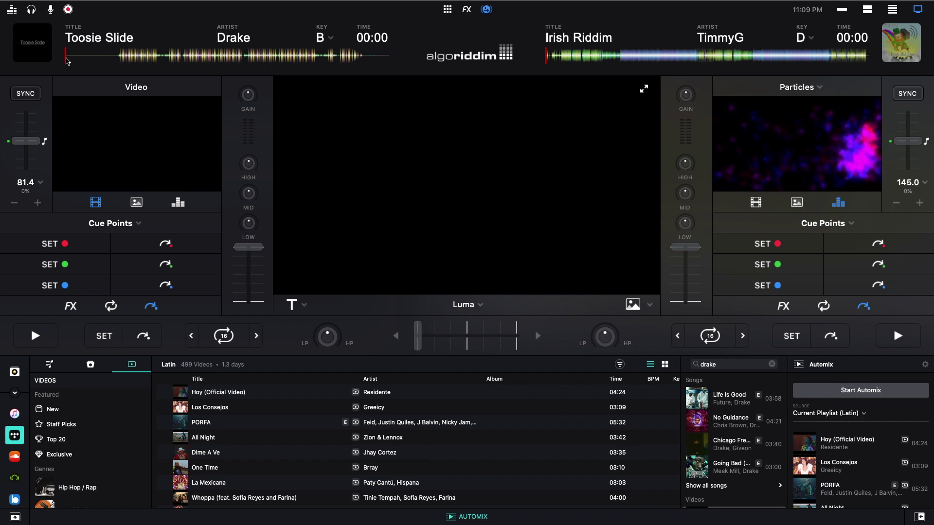
drag(68, 62, 166, 58)
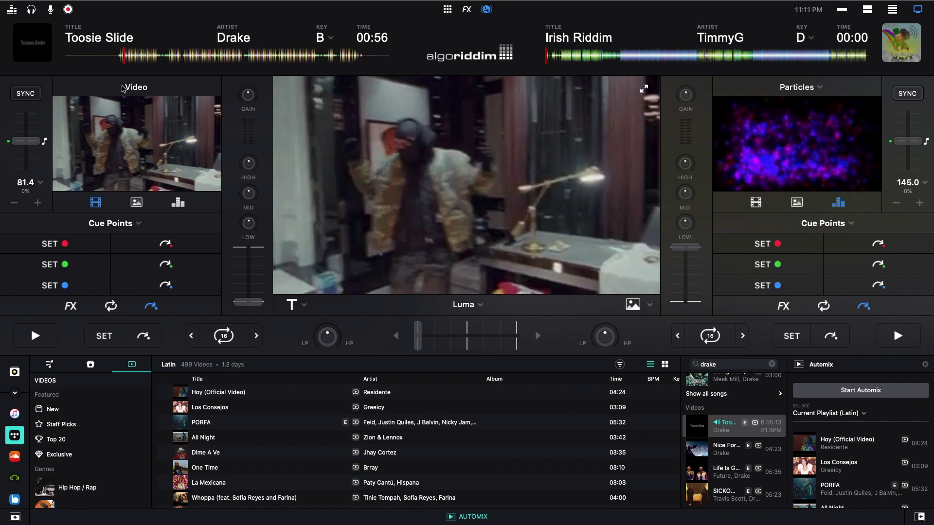
- Scrub deck 1's Toosie Slide video back to about 00:53
drag(122, 63, 133, 64)
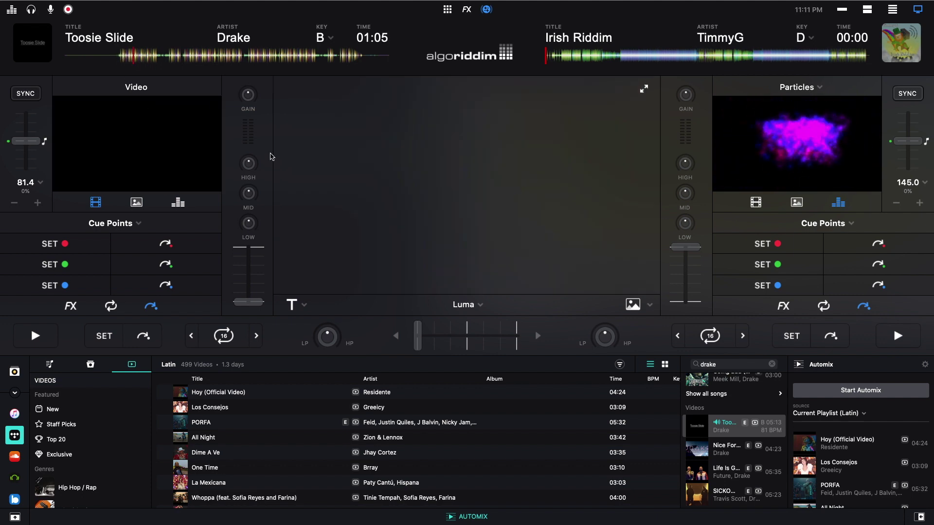
drag(136, 65, 124, 63)
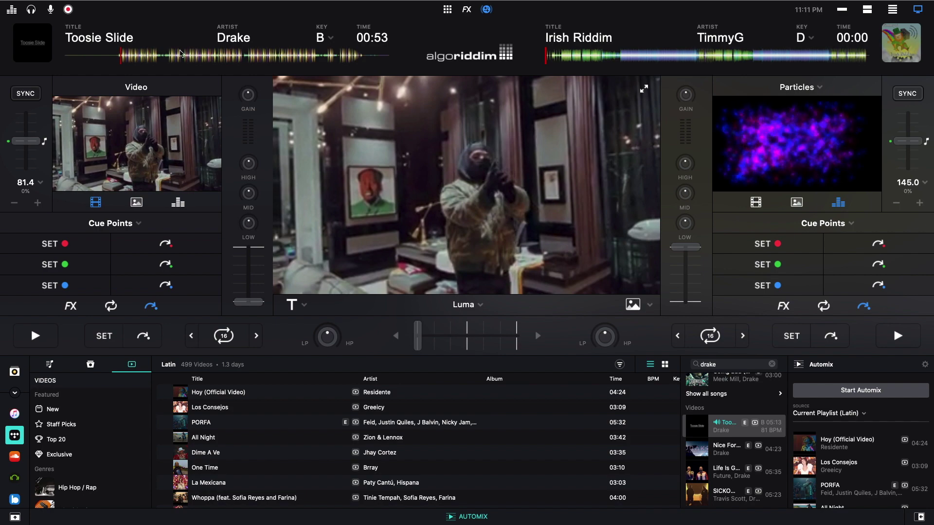
click(45, 6)
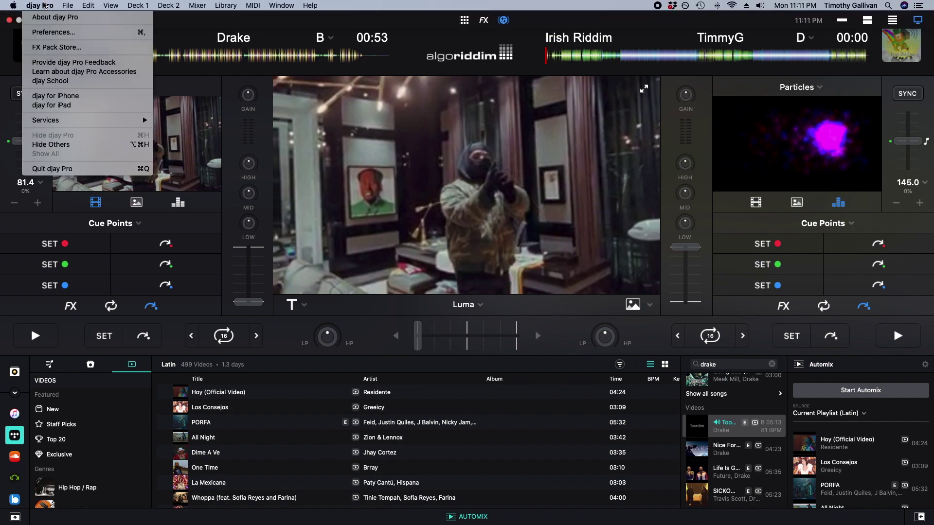
click(48, 32)
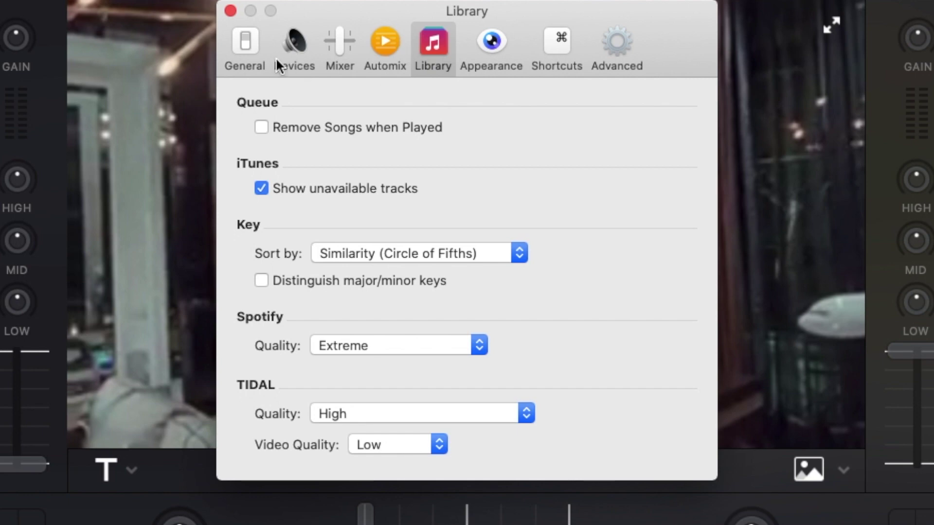
click(246, 41)
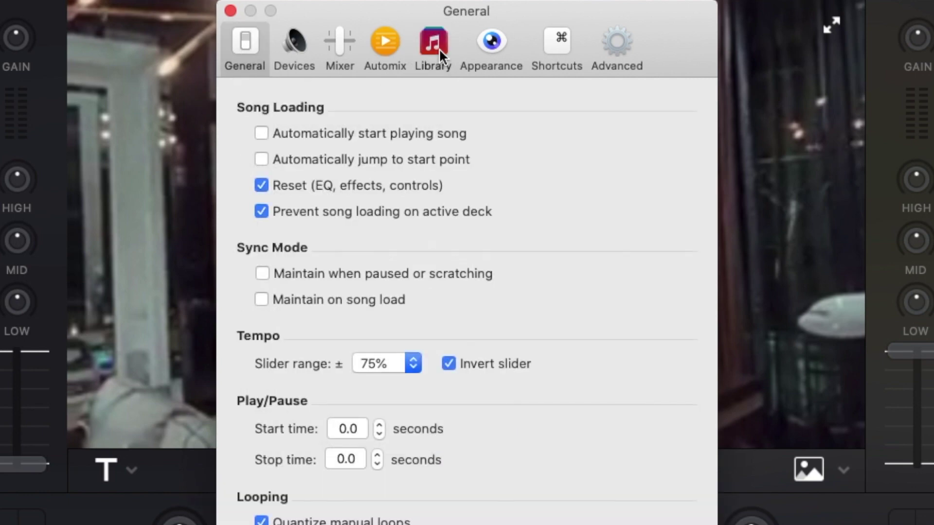
click(433, 45)
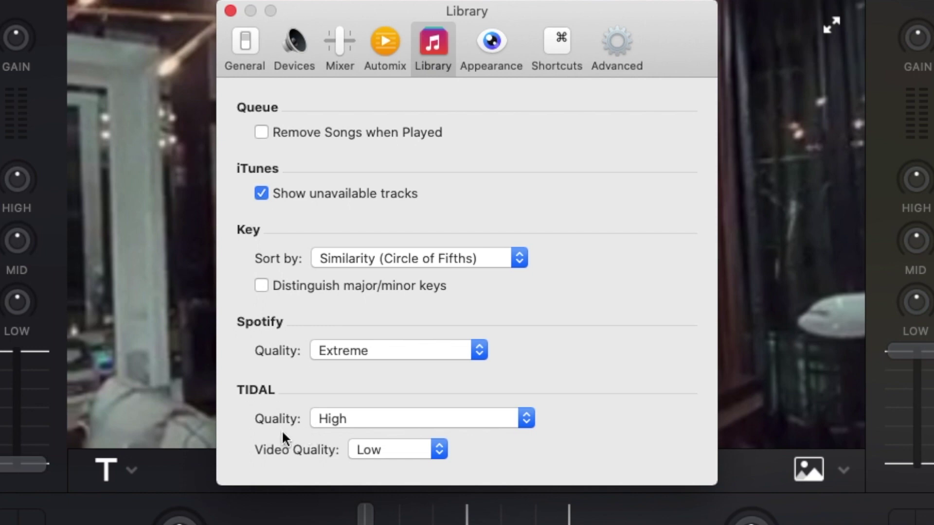
click(341, 420)
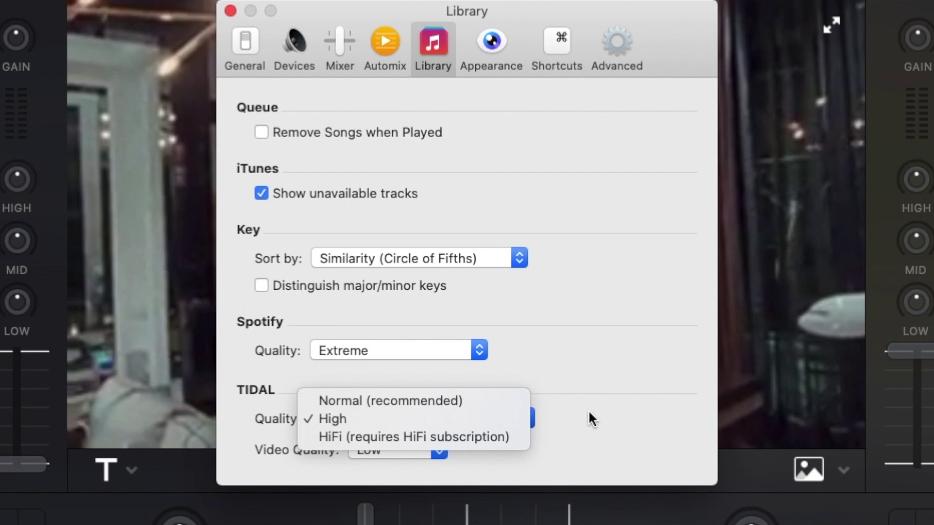
click(403, 419)
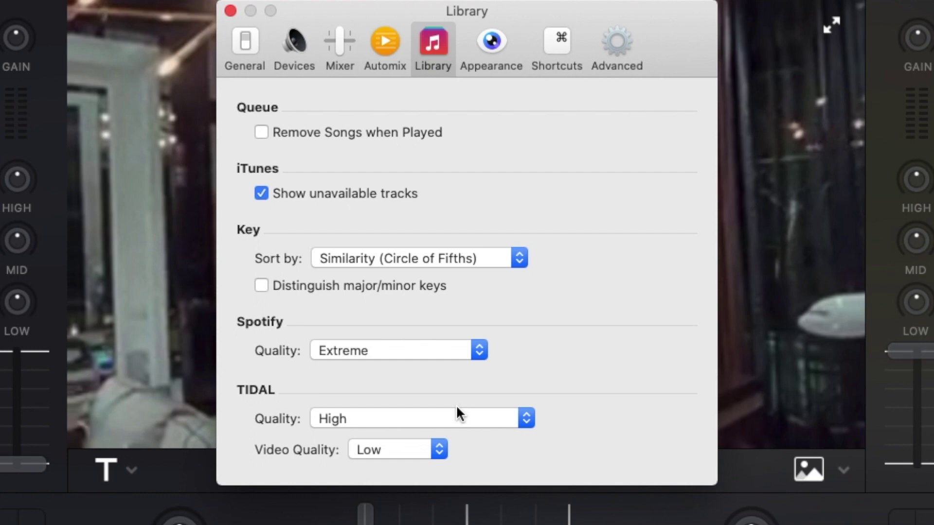
- Check TIDAL Video Quality options, leave it at Low, close Preferences, and scrub deck 1 to 00:50
click(414, 452)
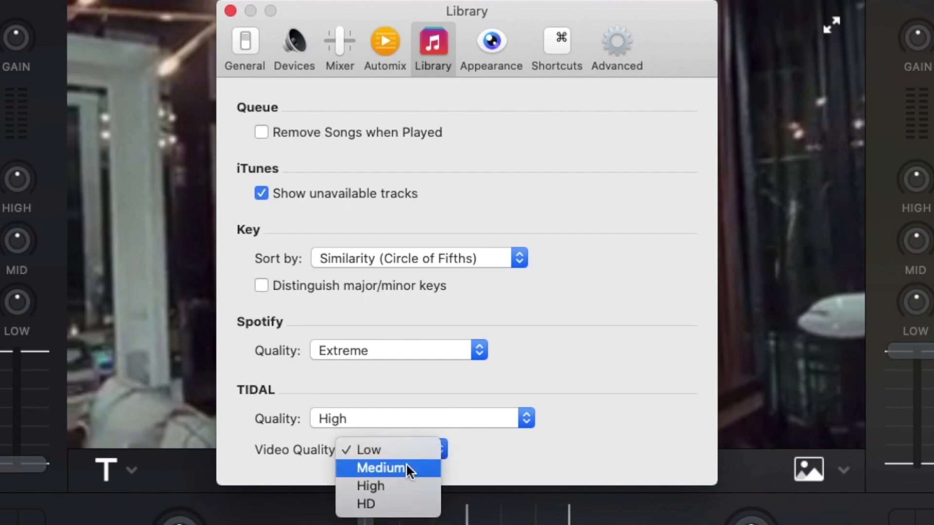
click(561, 445)
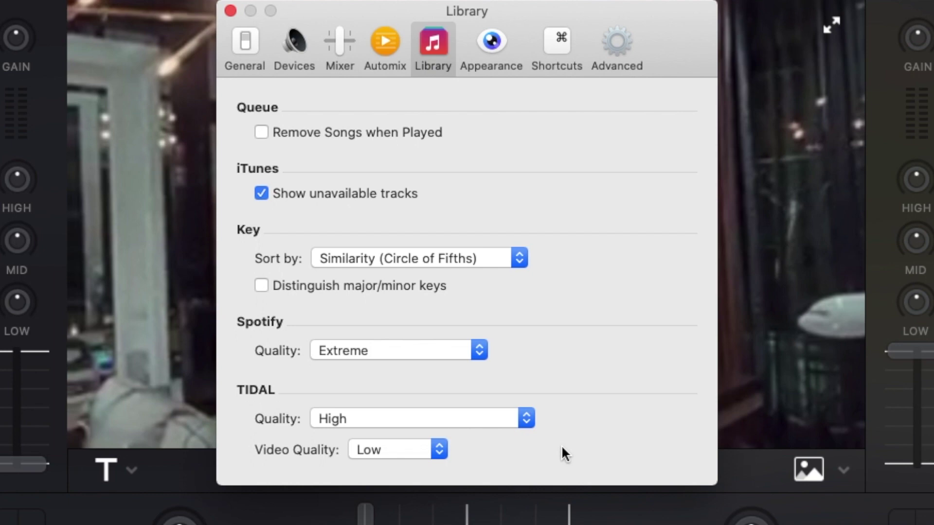
click(439, 451)
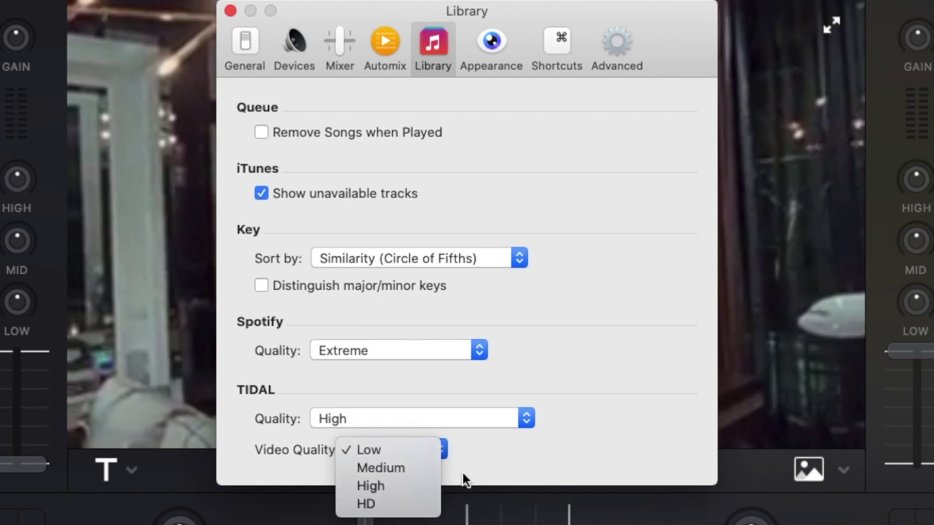
click(532, 459)
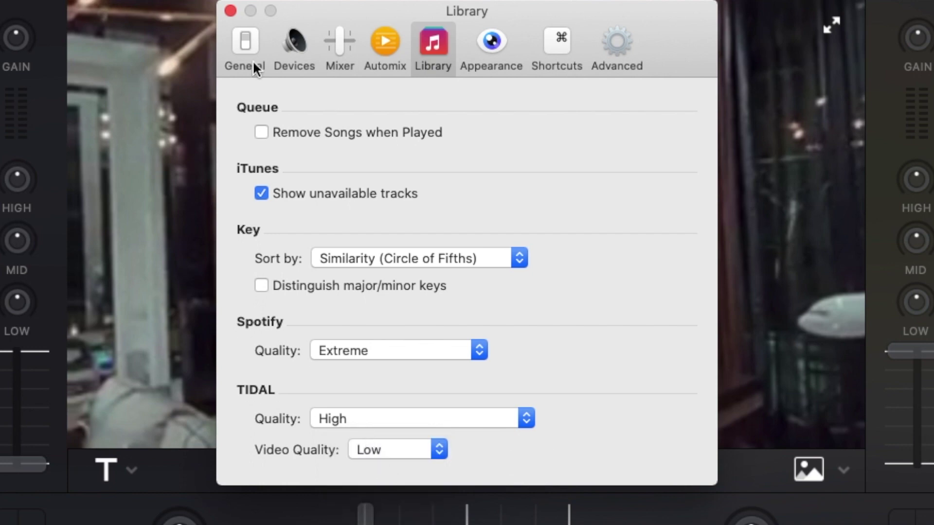
click(231, 11)
drag(121, 59, 117, 55)
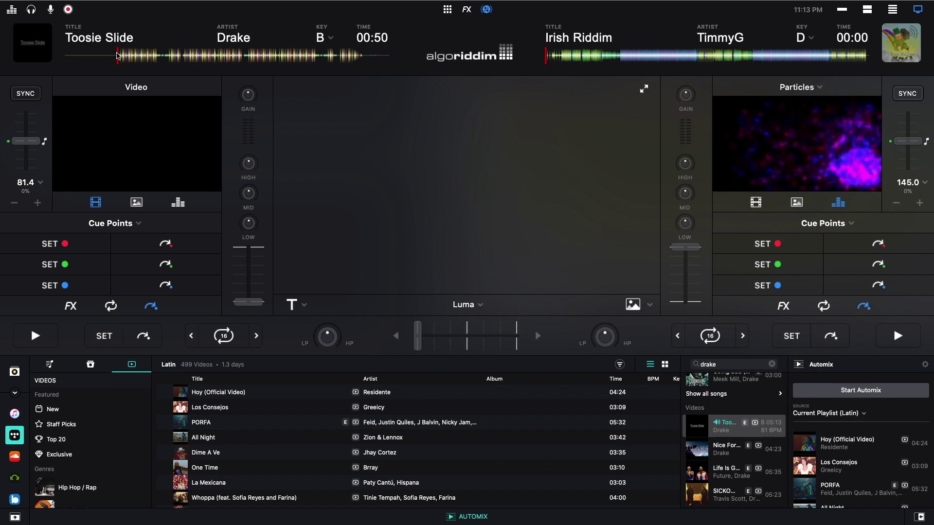
- Play Toosie Slide on deck 1 briefly and stop it at 00:54
key(space)
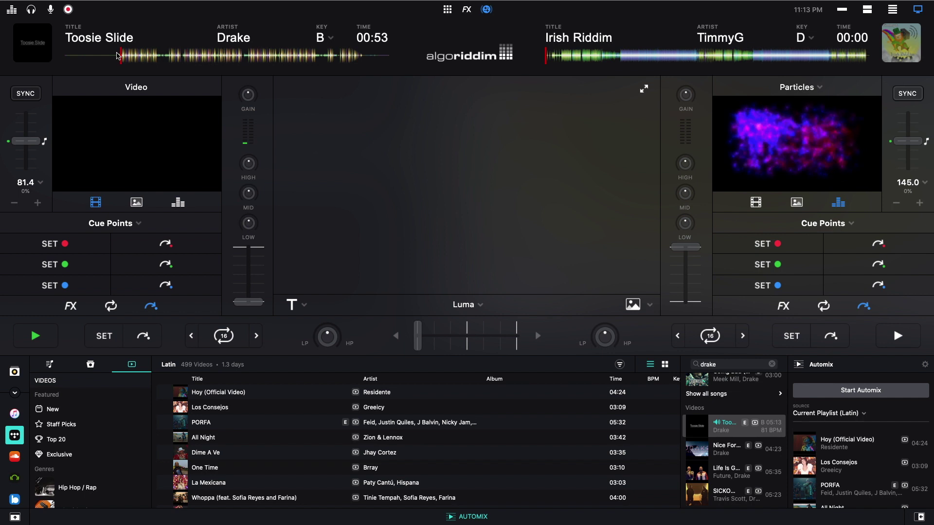
key(space)
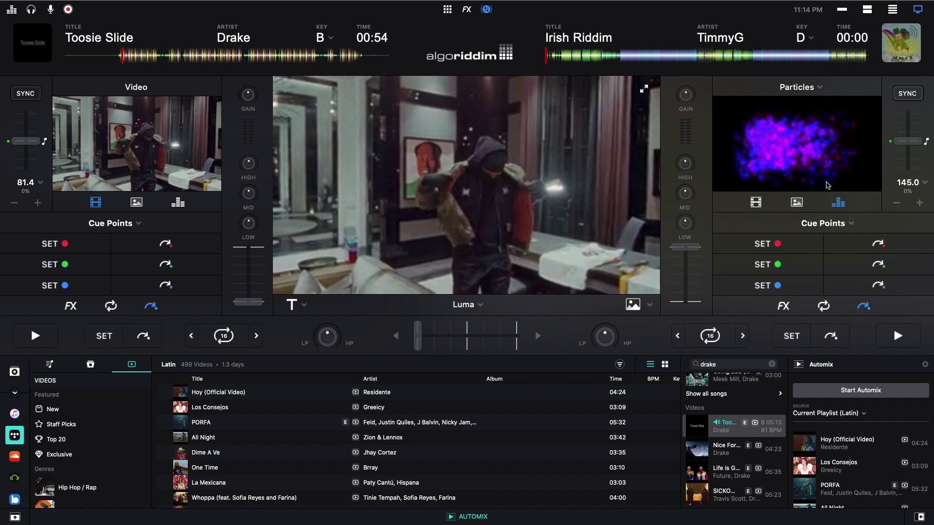
- Apply the Kaleidoscope visual FX to deck 1, adjust its amount, then switch to the waveform layout
click(466, 9)
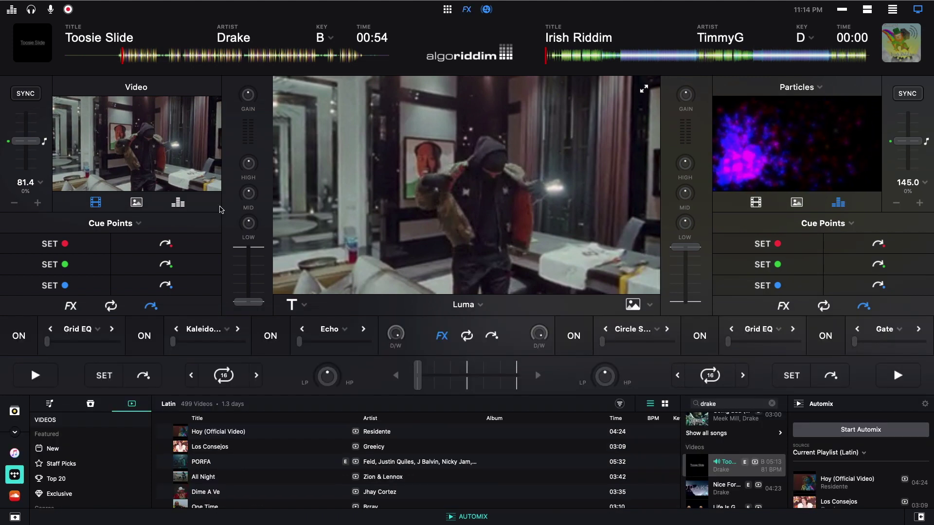
click(17, 342)
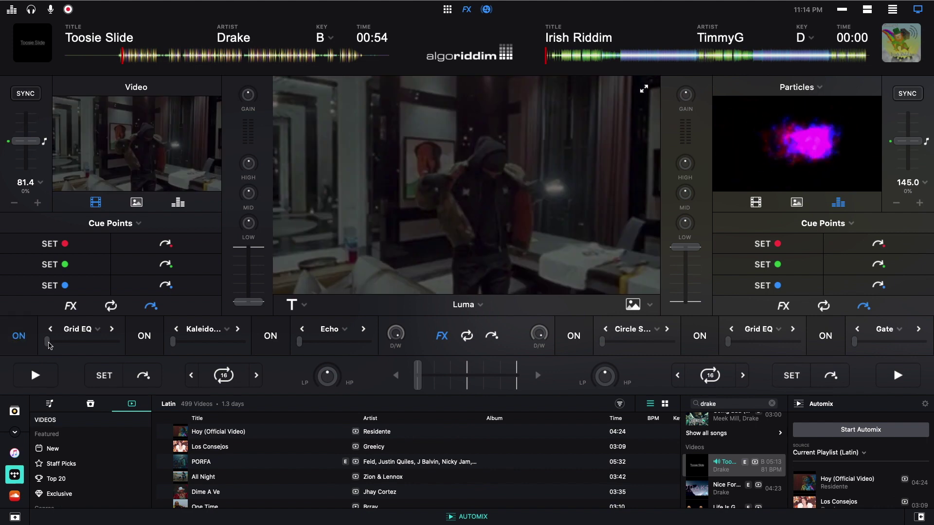
click(98, 330)
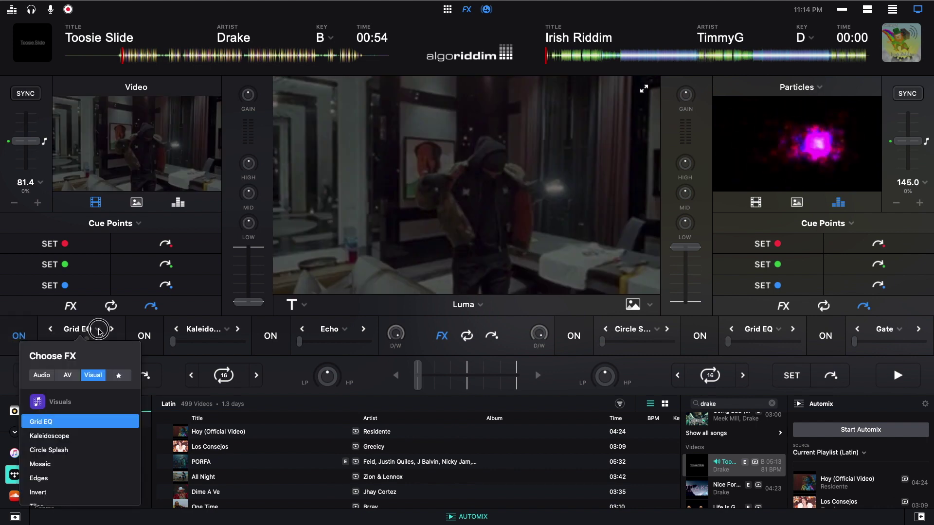
click(112, 329)
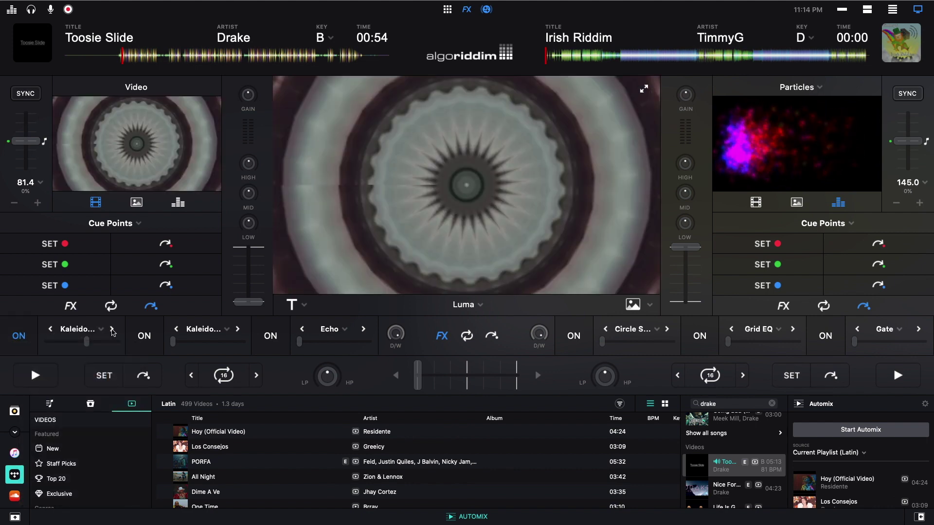
drag(88, 342, 49, 342)
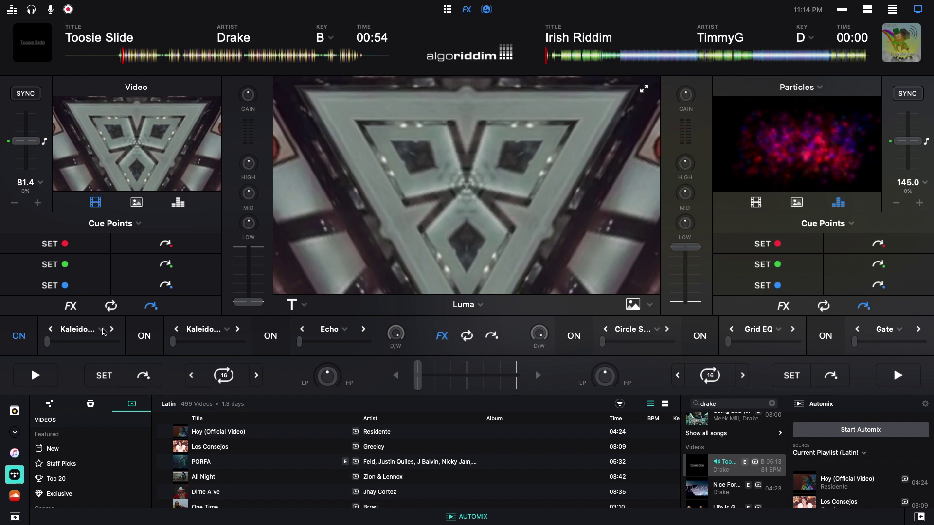
click(102, 330)
click(70, 375)
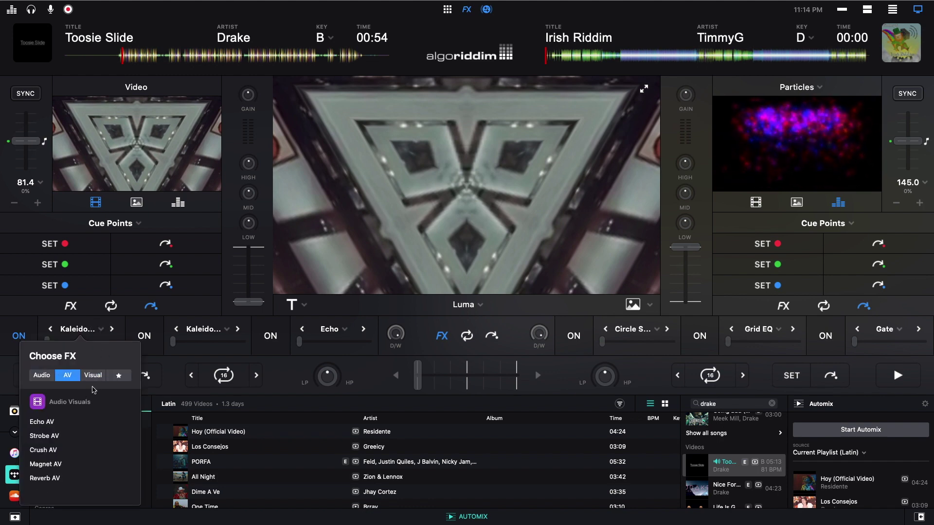
click(106, 332)
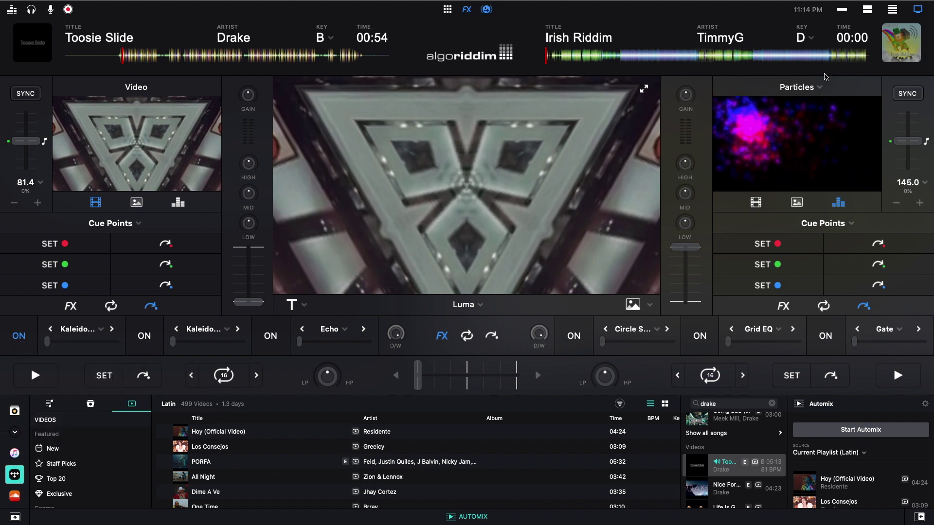
click(867, 10)
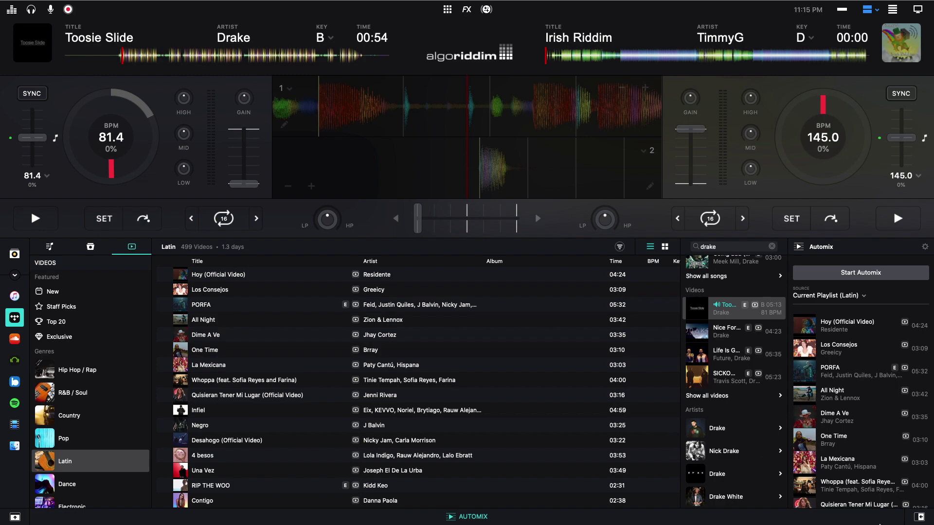
- Show Match suggestions for the playing track and load Chris Brown's 'No Guidance' onto deck 1
click(919, 516)
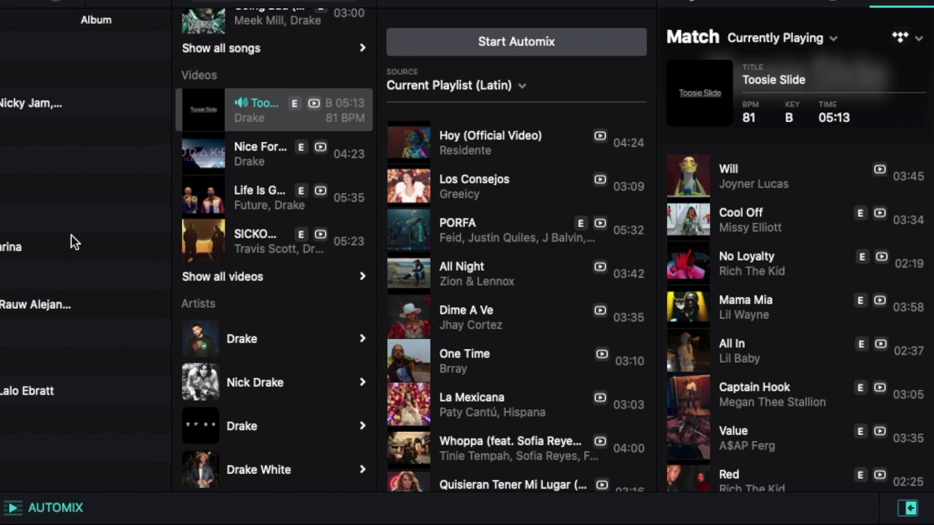
scroll(281, 205, up, 5)
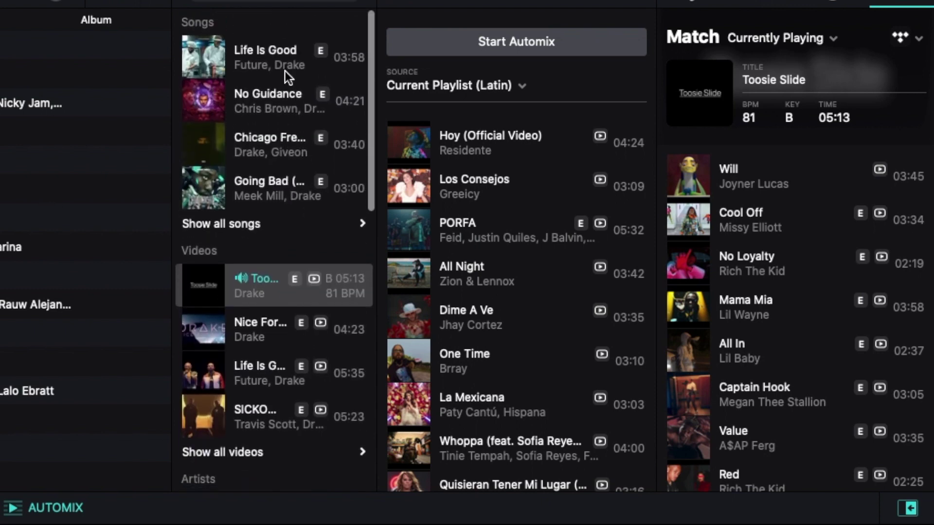
click(286, 103)
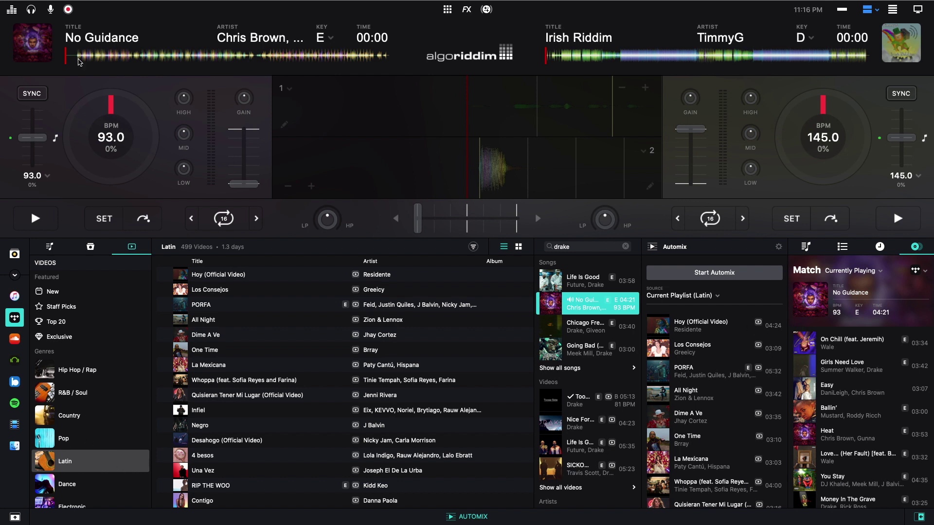
- Try to start a new audio recording of the mix from the recording options
click(68, 9)
click(68, 9)
click(68, 9)
click(243, 195)
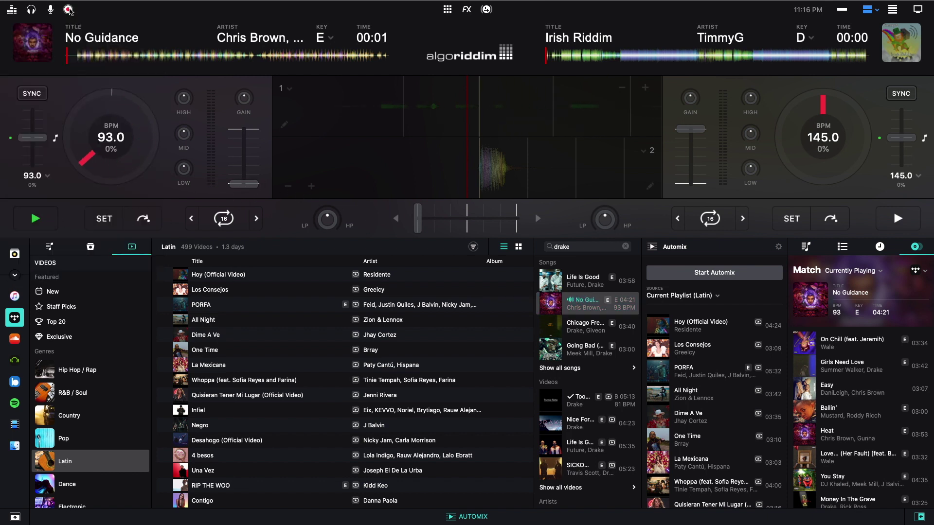
click(67, 10)
click(111, 263)
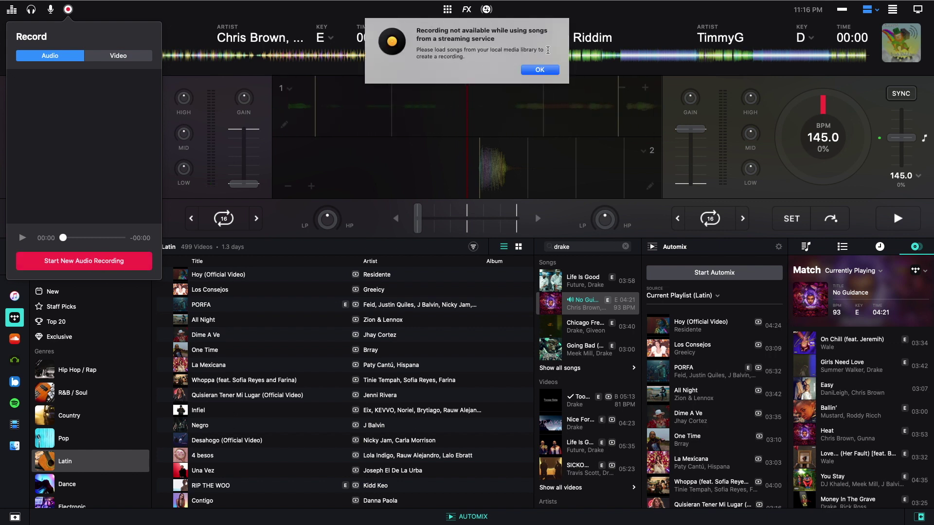
- Dismiss the streaming-not-allowed alert and pause No Guidance at 00:08
click(538, 70)
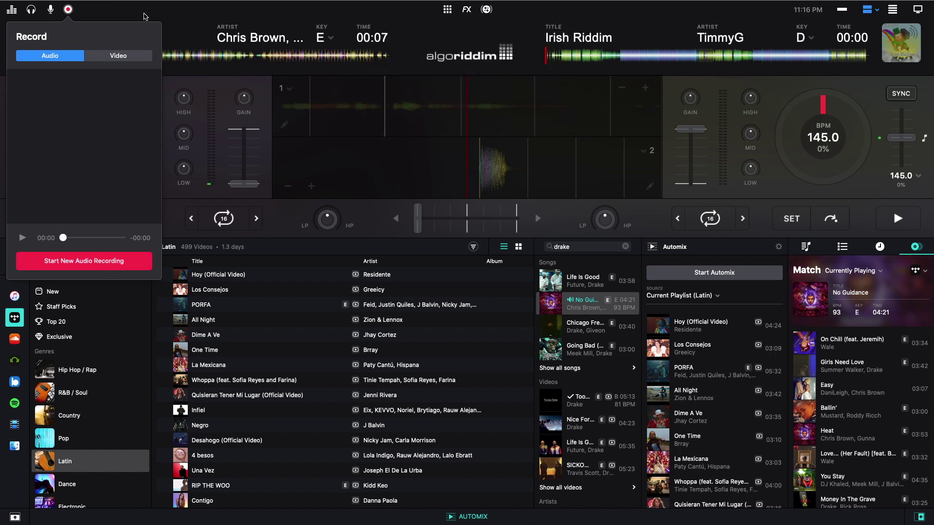
click(148, 13)
key(space)
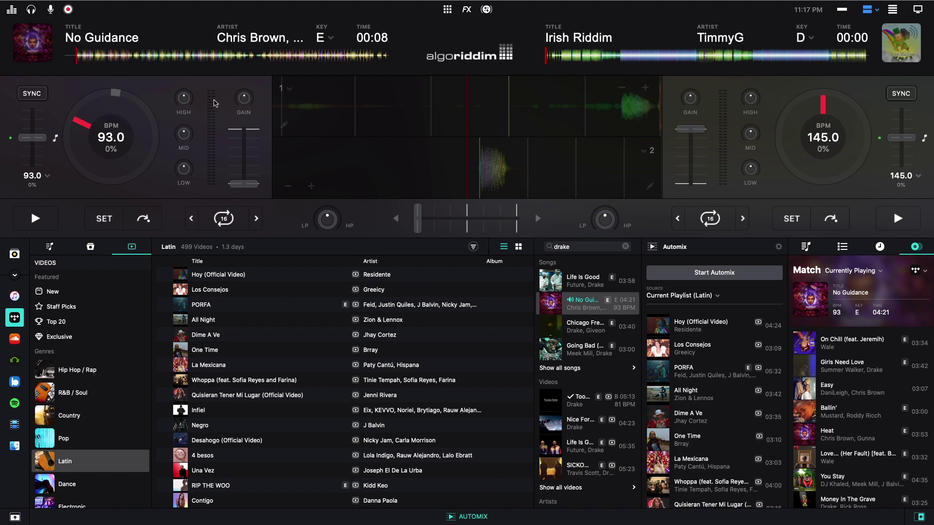
mouse_move(261, 2)
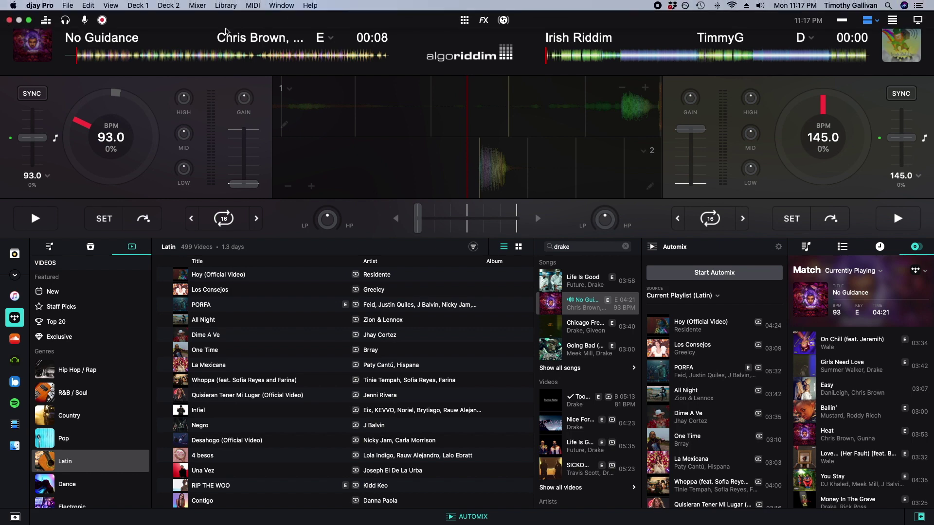
- Open the Library menu
click(225, 5)
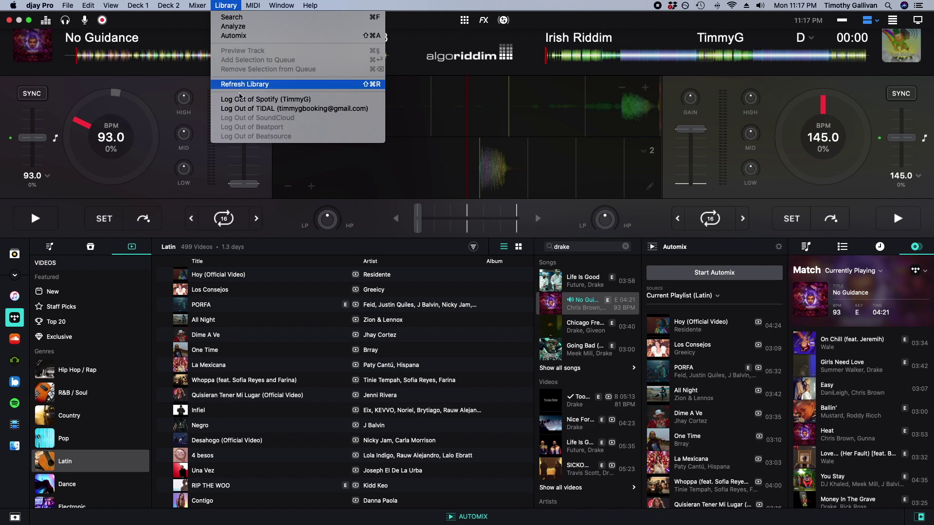